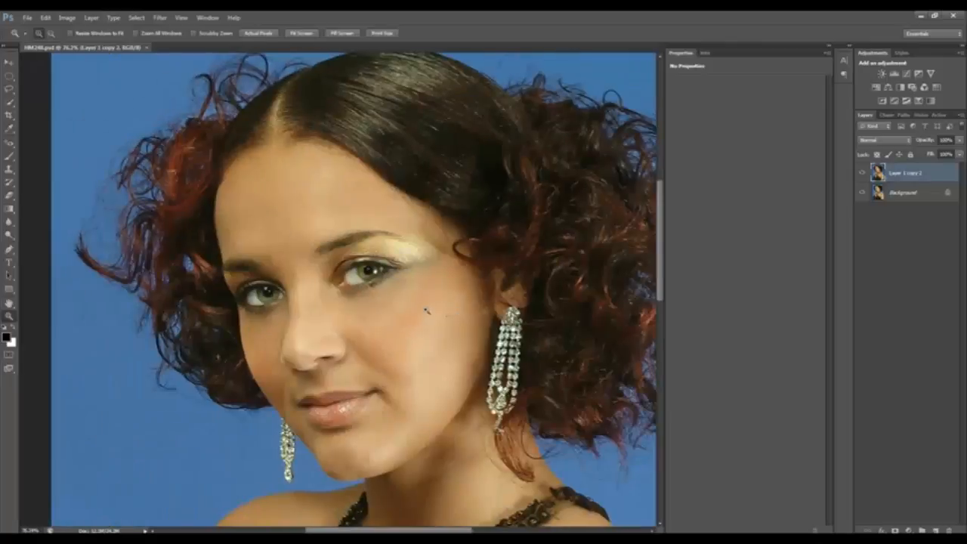
Compare the portrait with the upper layer hidden and shown, and merge all visible layers into the background
click(862, 173)
click(862, 174)
key(ctrl+shift+e)
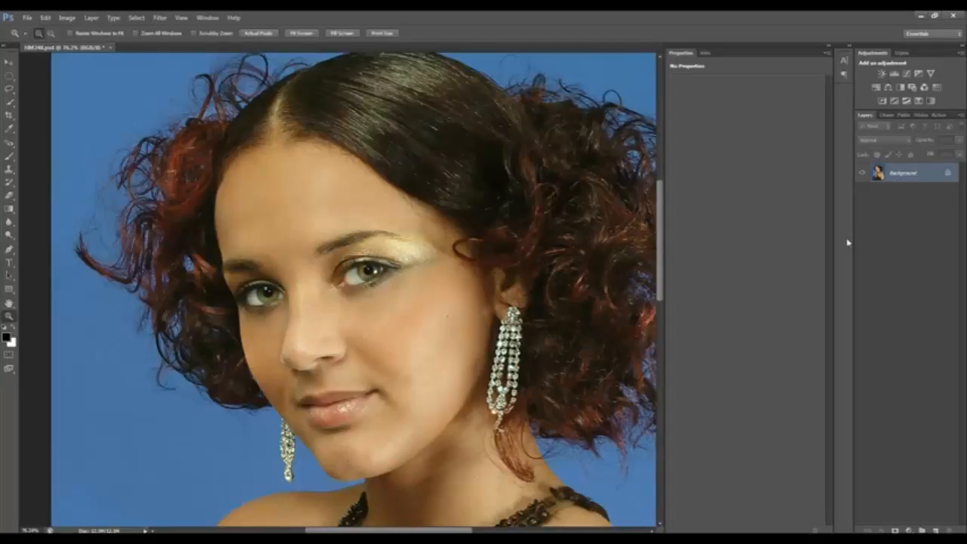
Duplicate the merged background to create three copies stacked above it
key(ctrl+j)
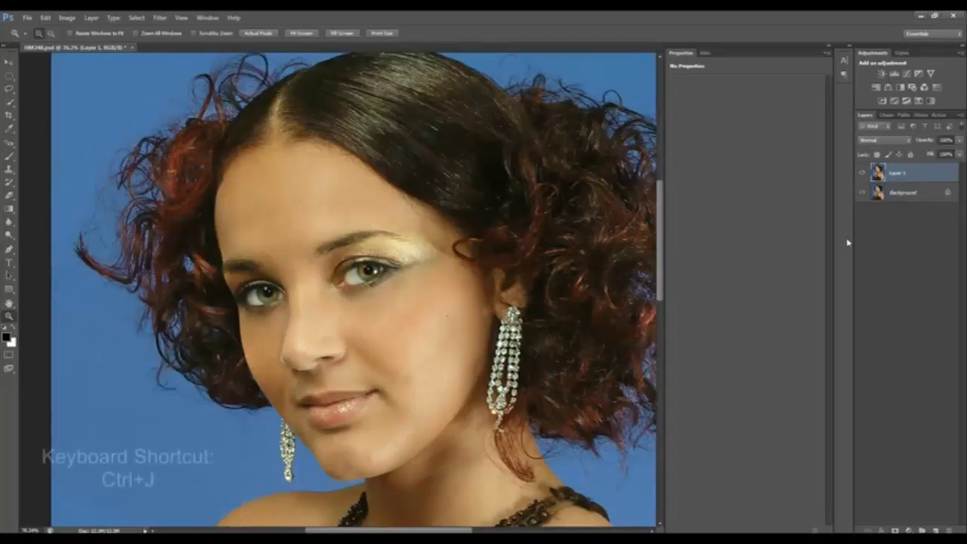
key(ctrl+j)
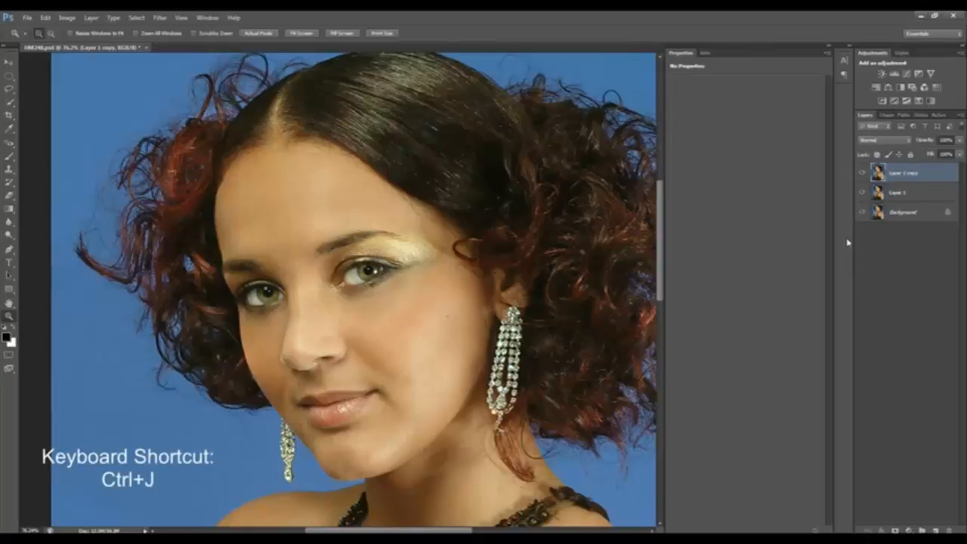
key(ctrl+j)
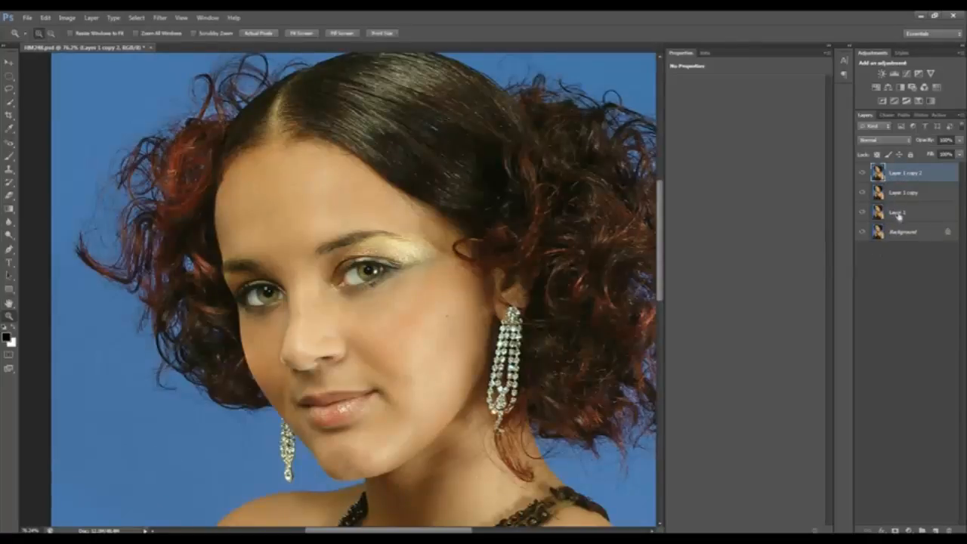
Rename the lowest copy, directly above the background, as Median
click(899, 215)
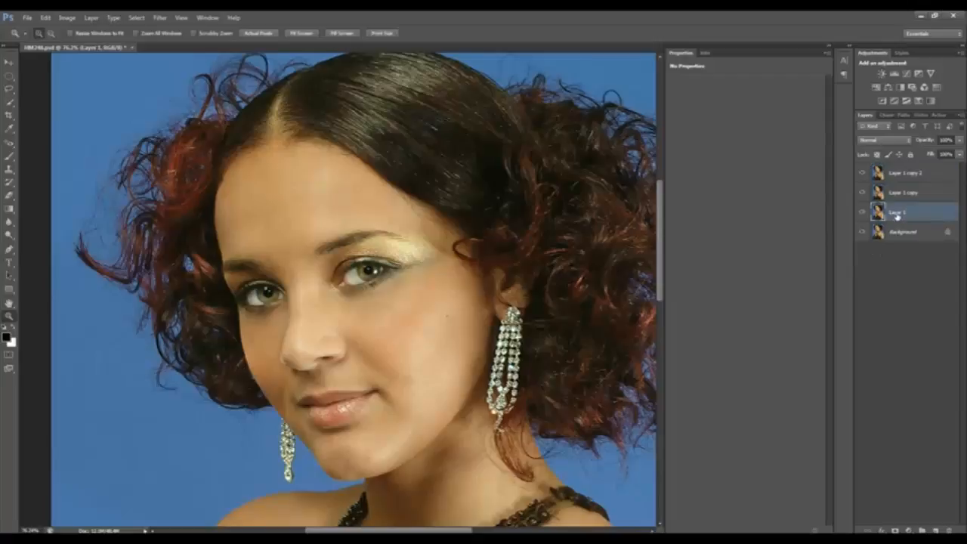
double_click(896, 213)
text(Median)
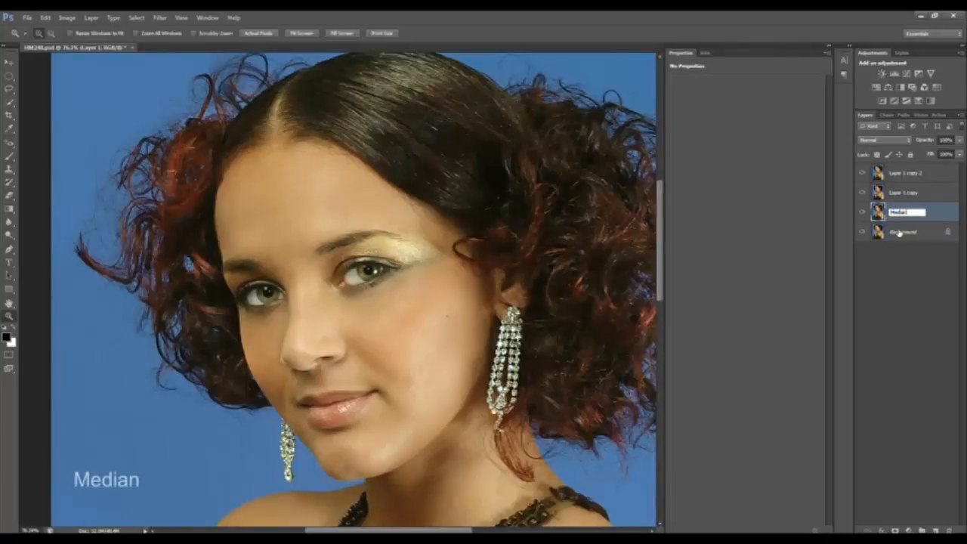
key(Return)
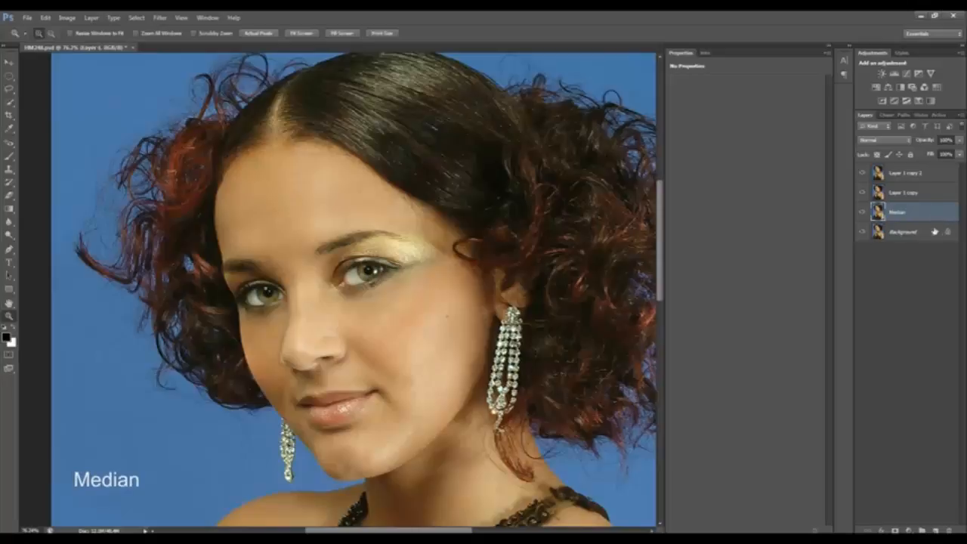
Rename the middle copy, directly above the Median layer, as High Pass
double_click(901, 195)
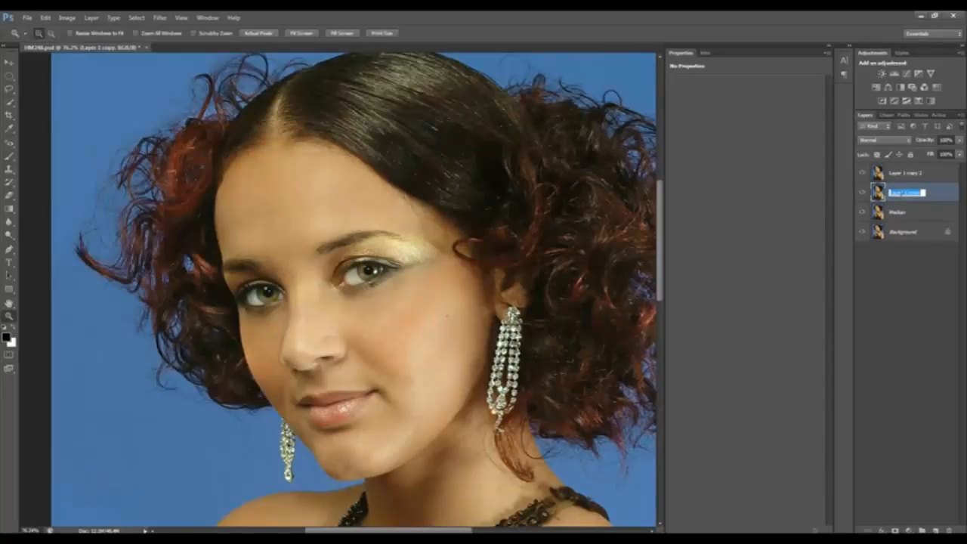
text(Hi)
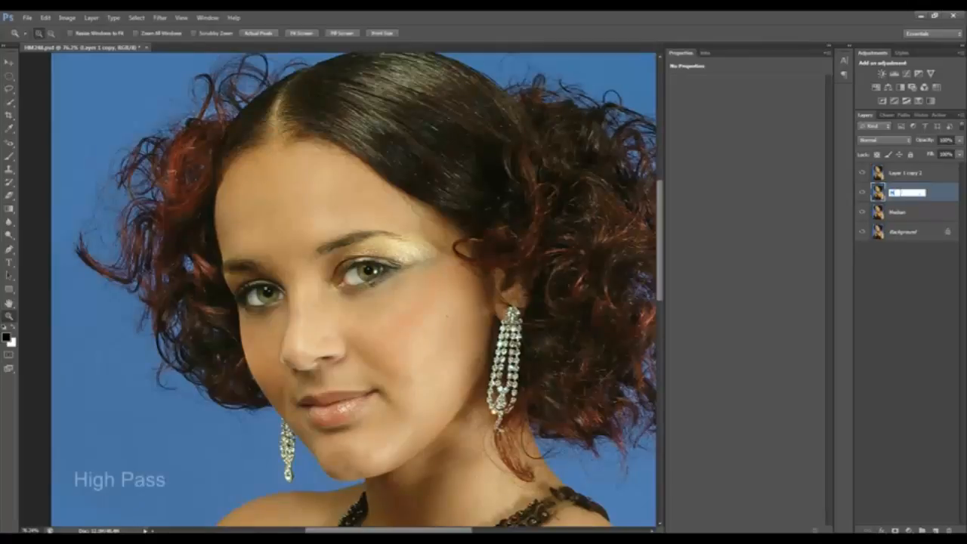
text(gh Pass)
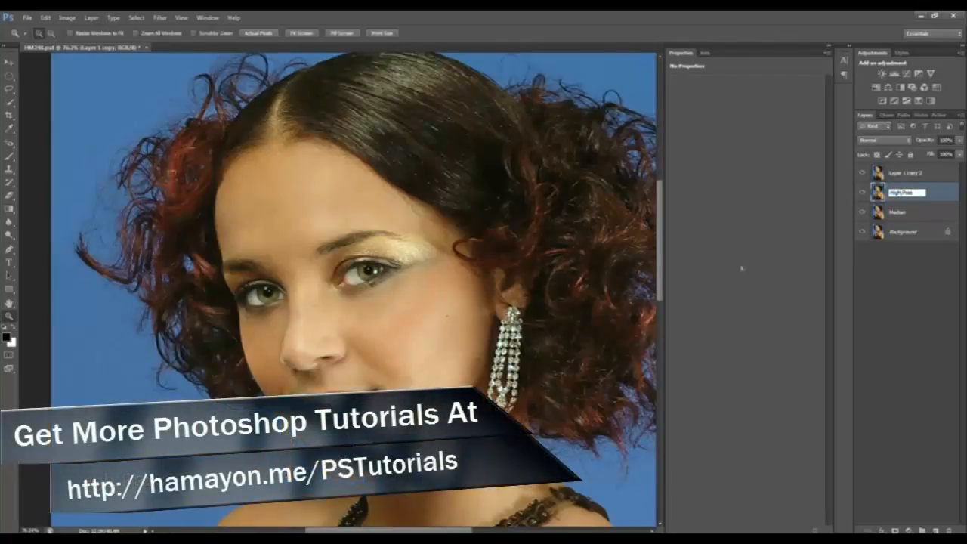
key(Return)
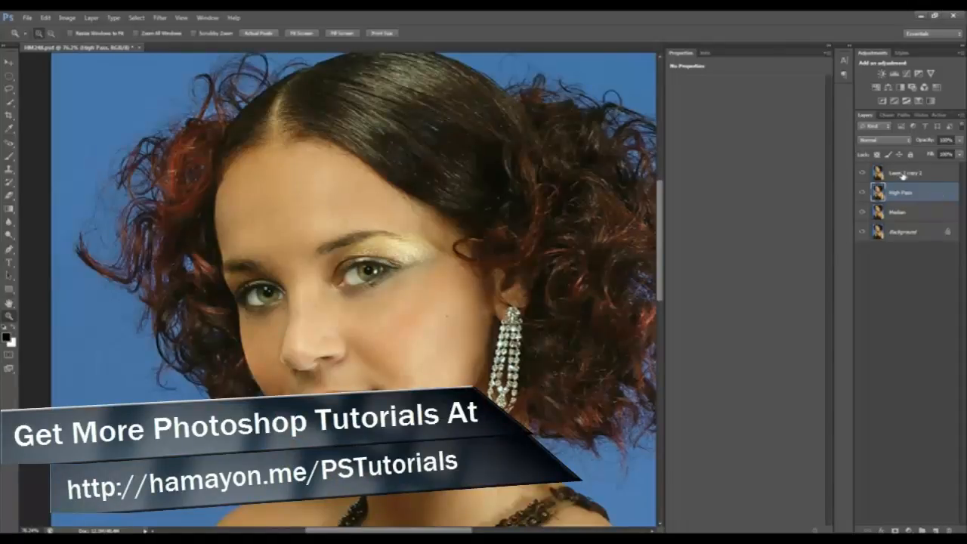
Rename the topmost copy in the layer stack as Mask
double_click(901, 174)
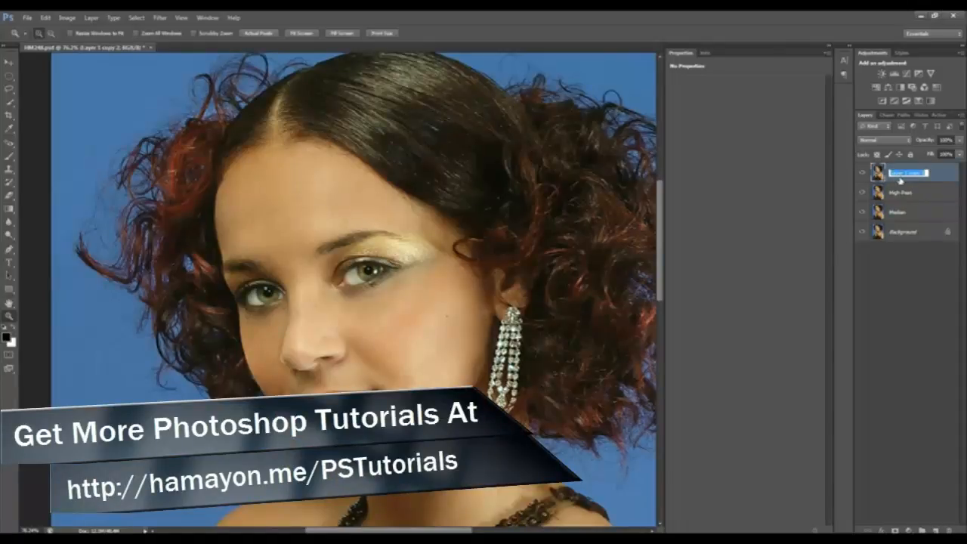
text(B)
text(ask)
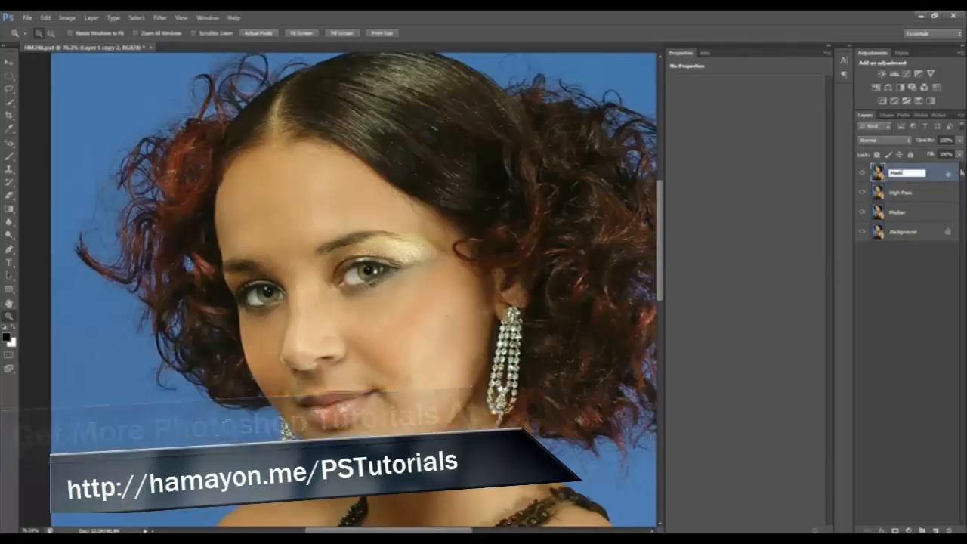
key(Return)
Hide the Mask and High Pass layers and open the Median noise filter for the Median layer
drag(860, 179, 861, 198)
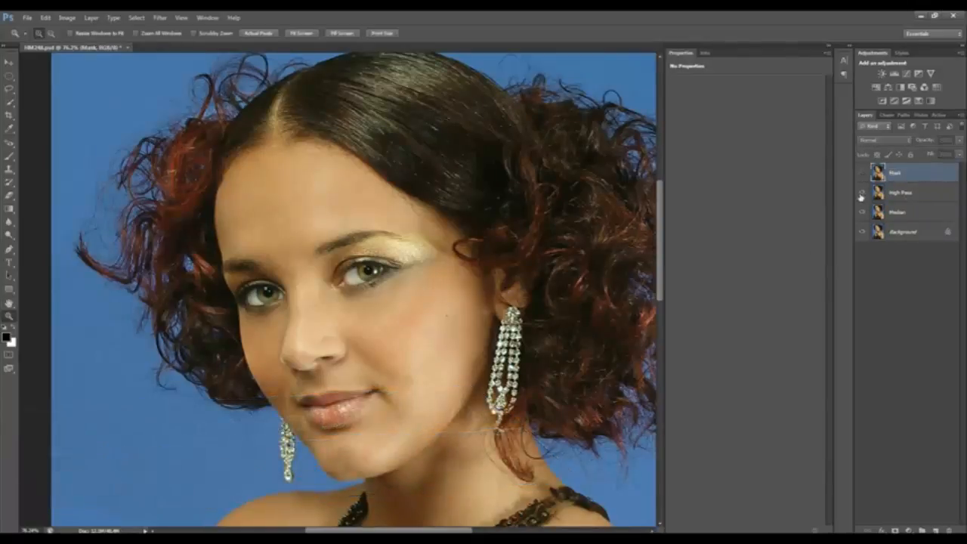
click(918, 214)
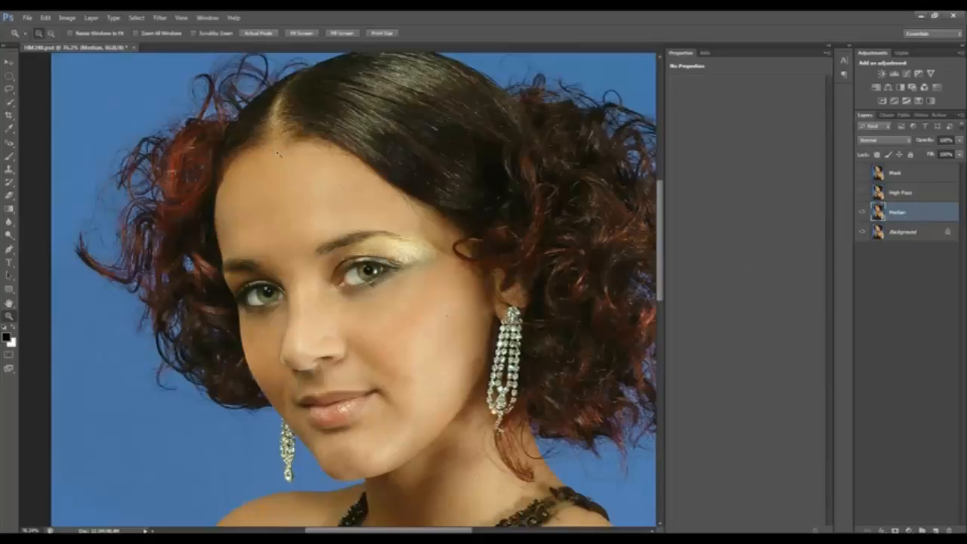
click(161, 19)
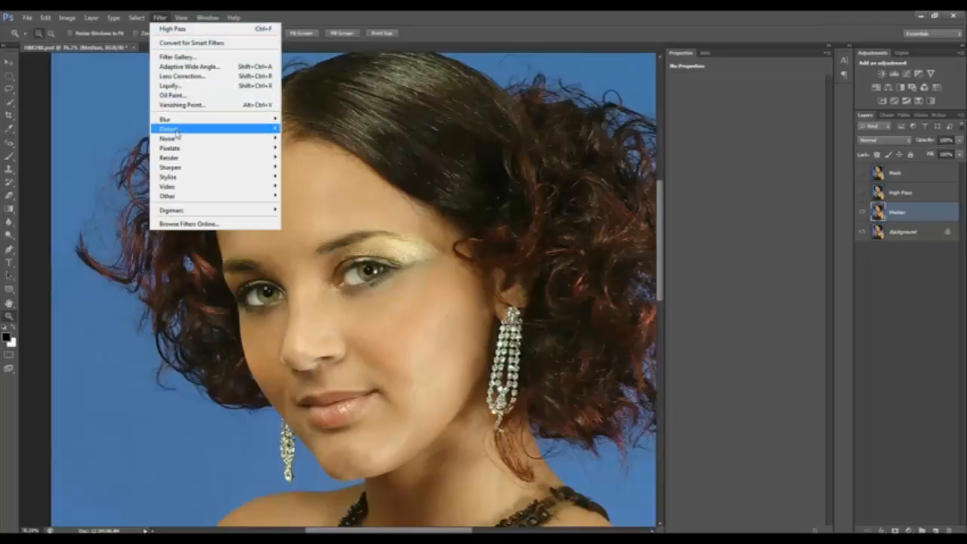
mouse_move(168, 142)
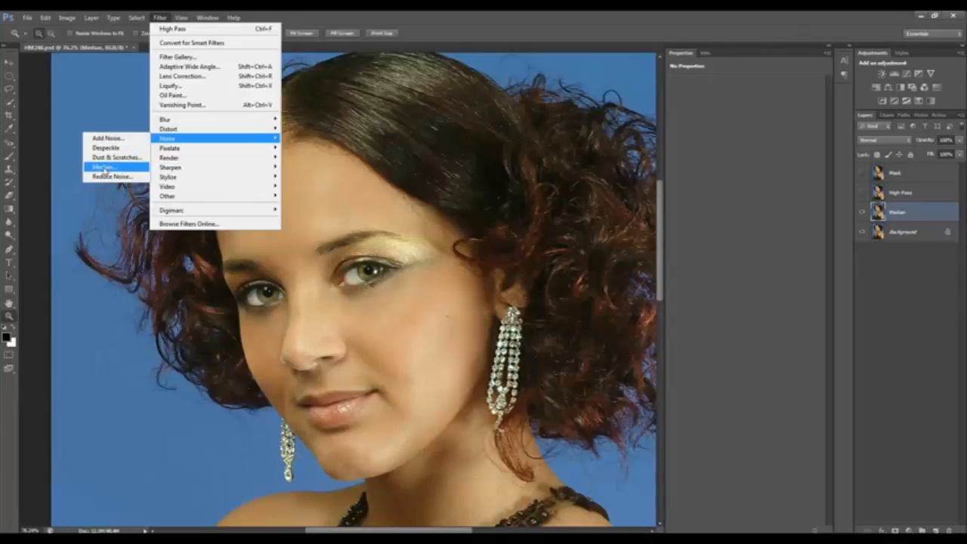
click(105, 168)
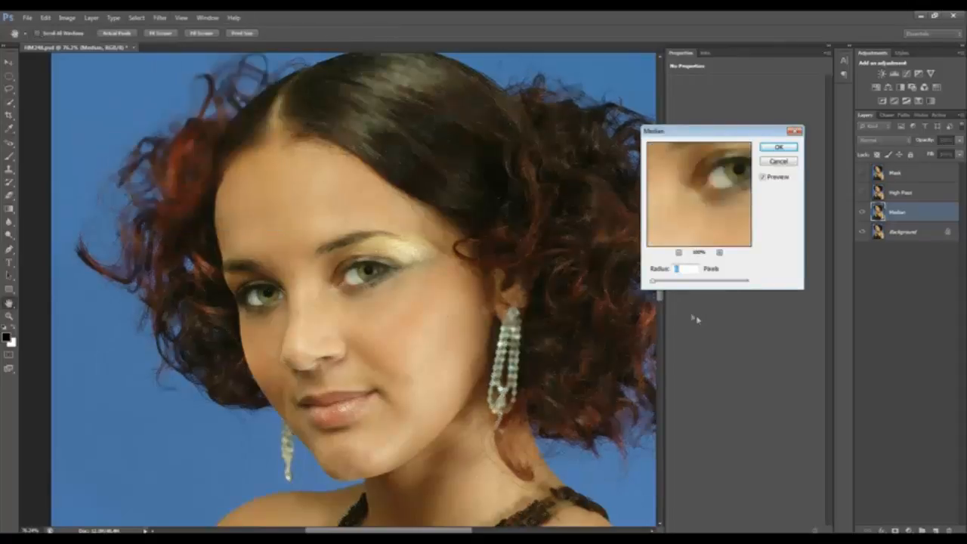
Adjust the Median radius to a low value that softens the skin while keeping facial features recognizable, and apply the filter
drag(653, 284, 671, 280)
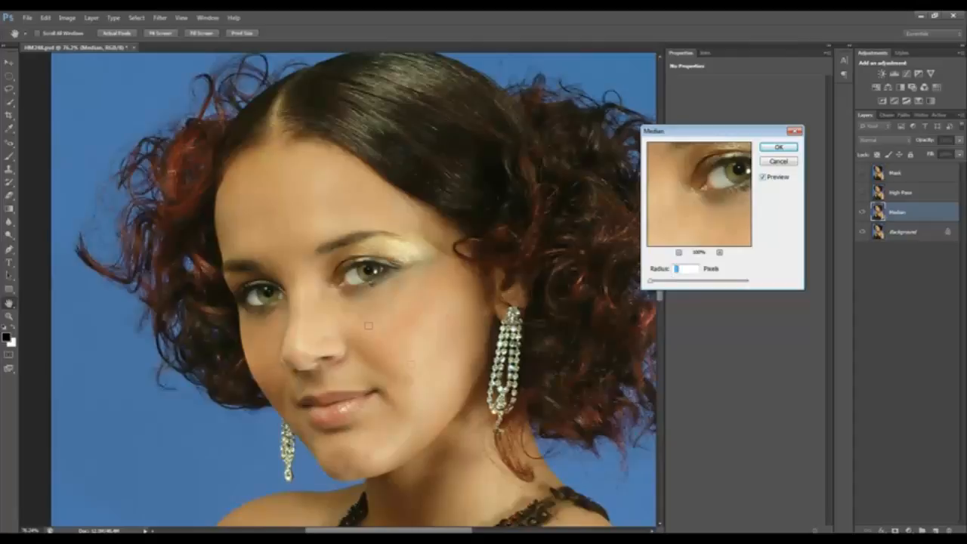
drag(651, 284, 669, 285)
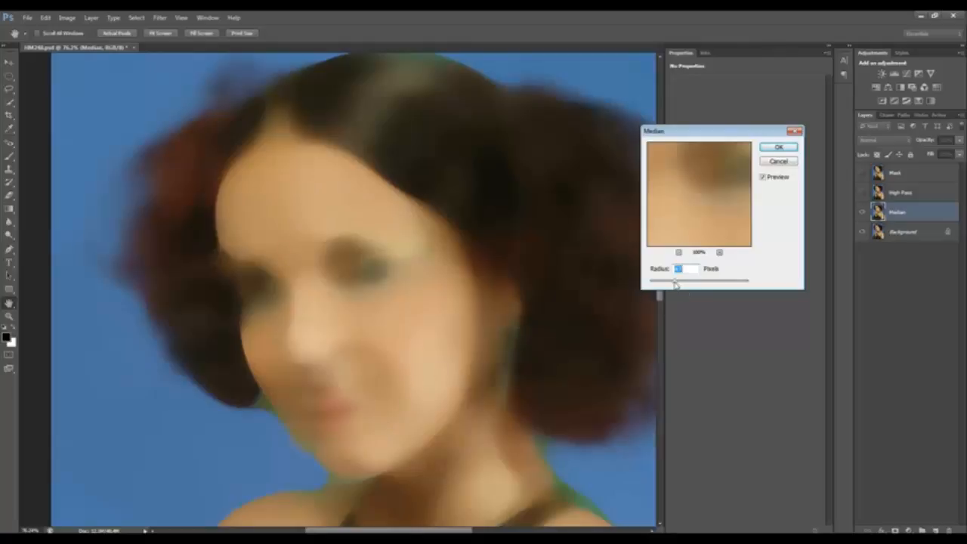
drag(676, 285, 640, 294)
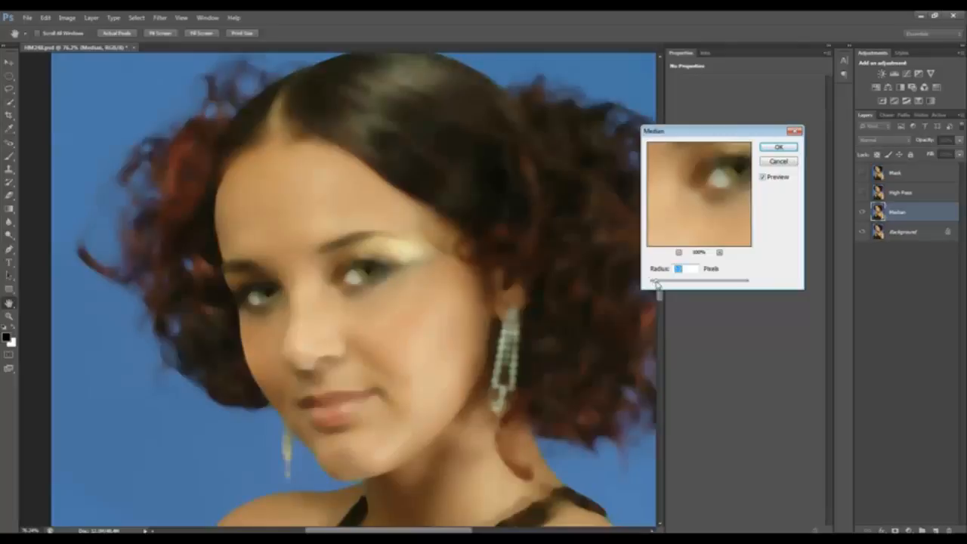
drag(656, 285, 653, 289)
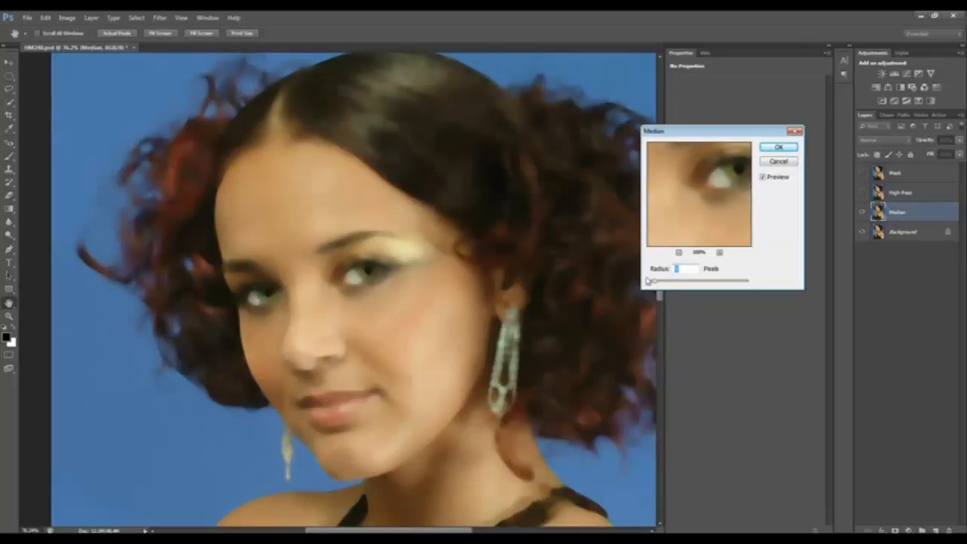
drag(656, 285, 654, 284)
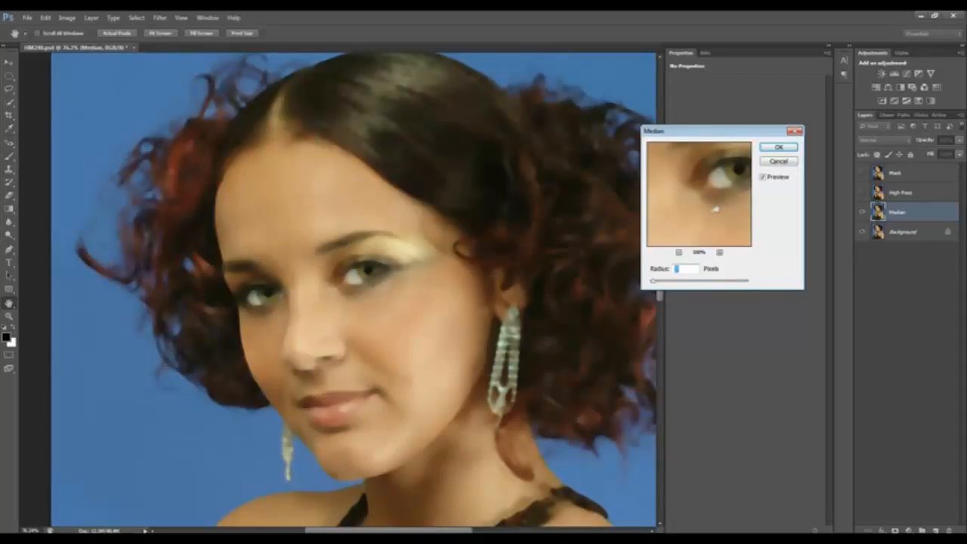
drag(716, 211, 693, 198)
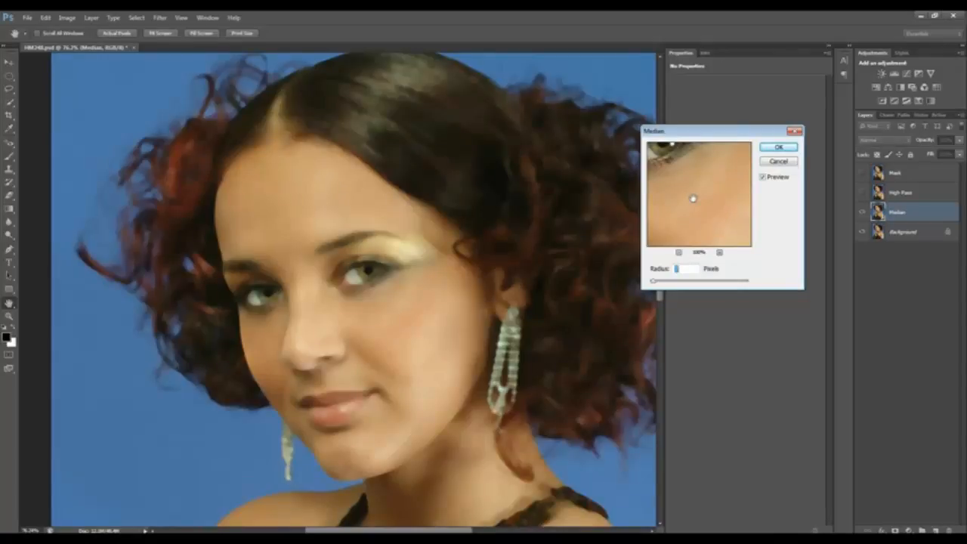
drag(695, 205, 721, 221)
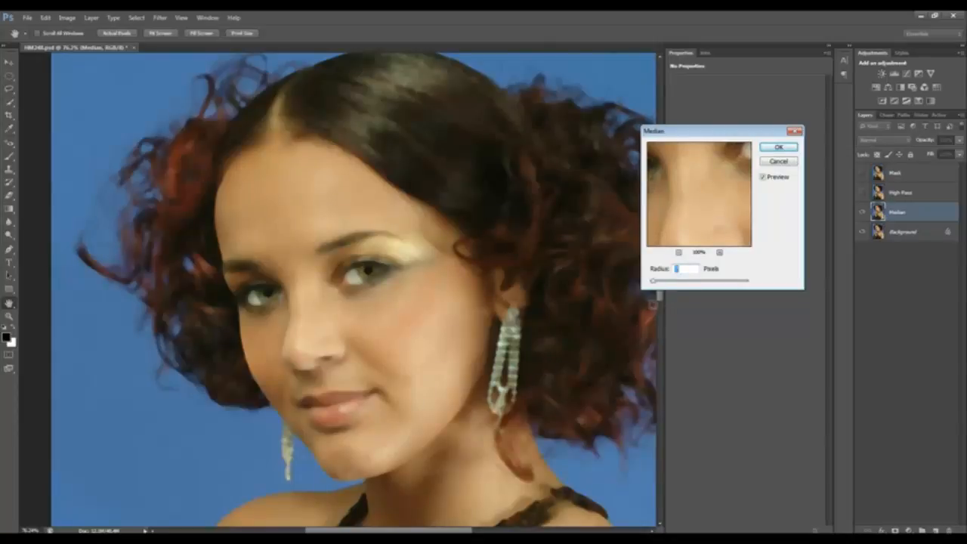
click(778, 148)
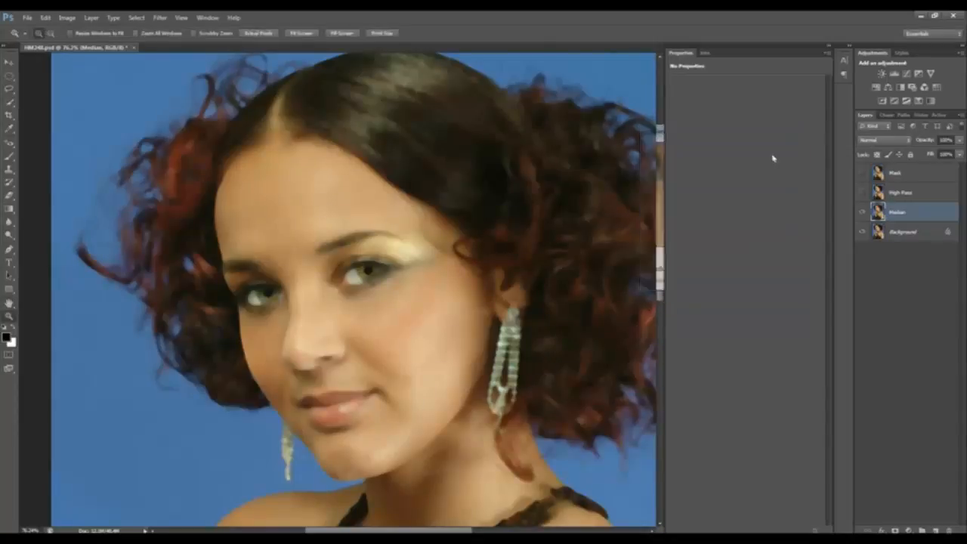
Make the High Pass layer visible and open the High Pass filter for it
click(922, 194)
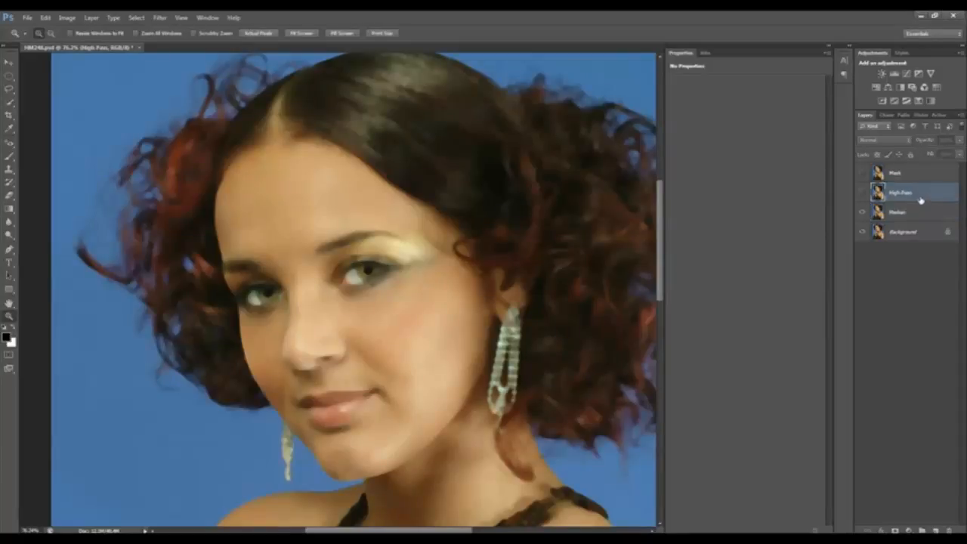
click(862, 194)
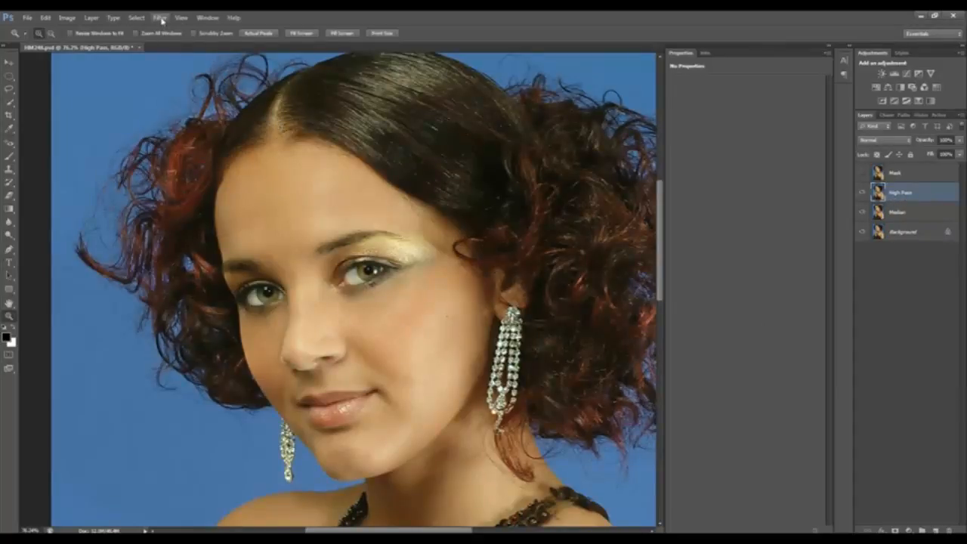
click(160, 18)
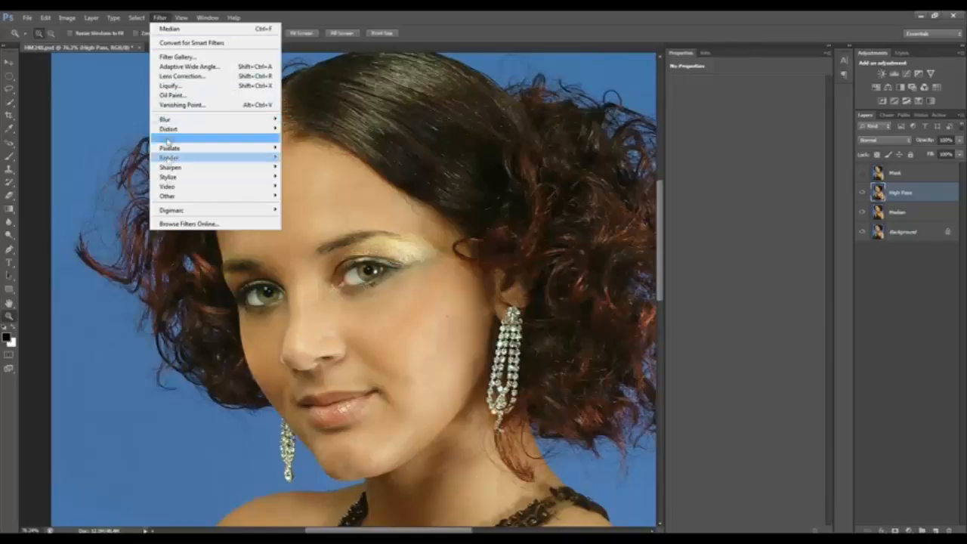
mouse_move(167, 199)
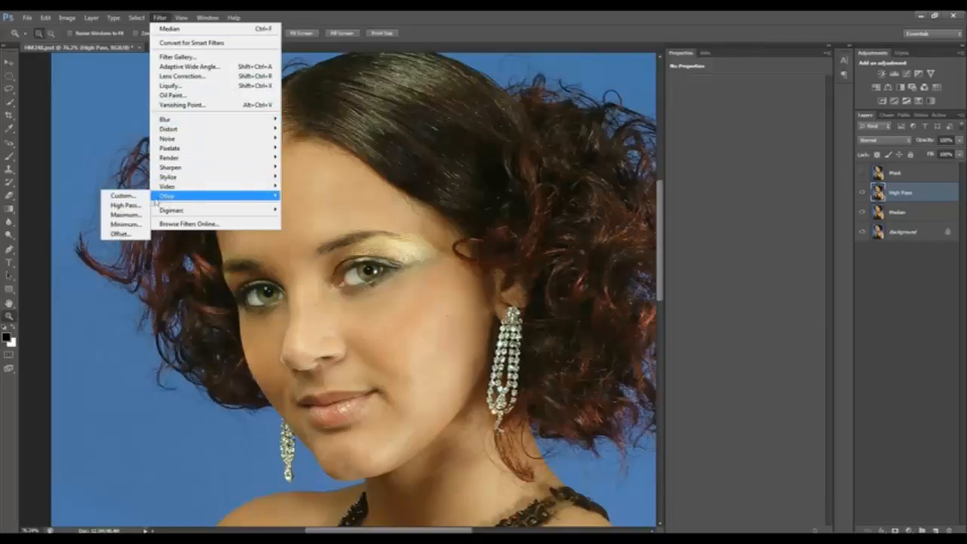
click(133, 209)
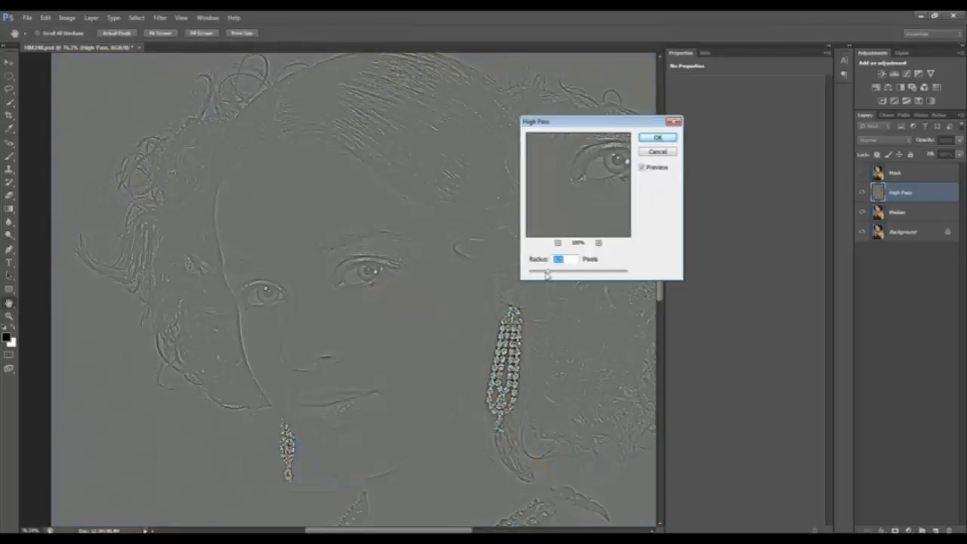
Apply the High Pass filter with a radius of 3.7 pixels and set the High Pass layer's blend mode to Overlay
drag(548, 274, 538, 279)
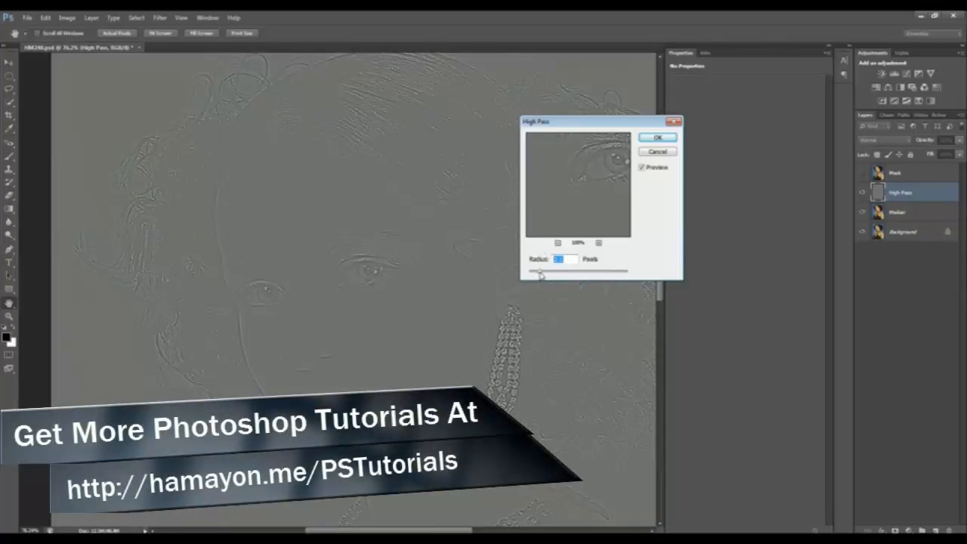
drag(540, 275, 555, 275)
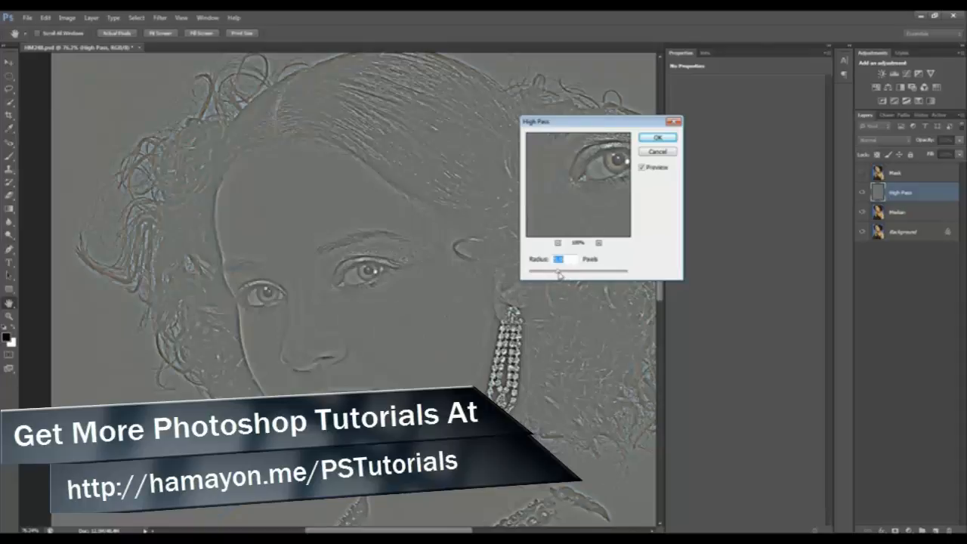
drag(560, 275, 544, 277)
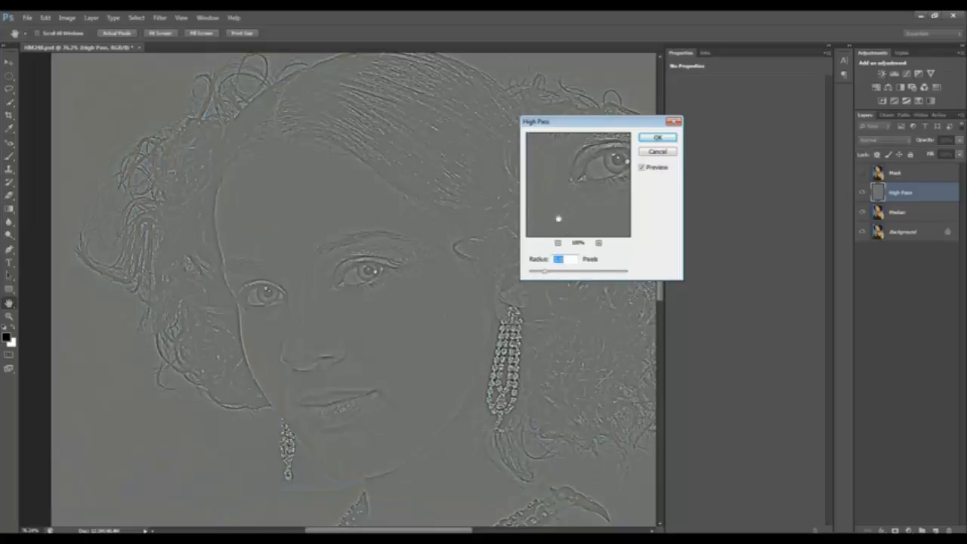
drag(550, 276, 551, 274)
drag(573, 217, 559, 203)
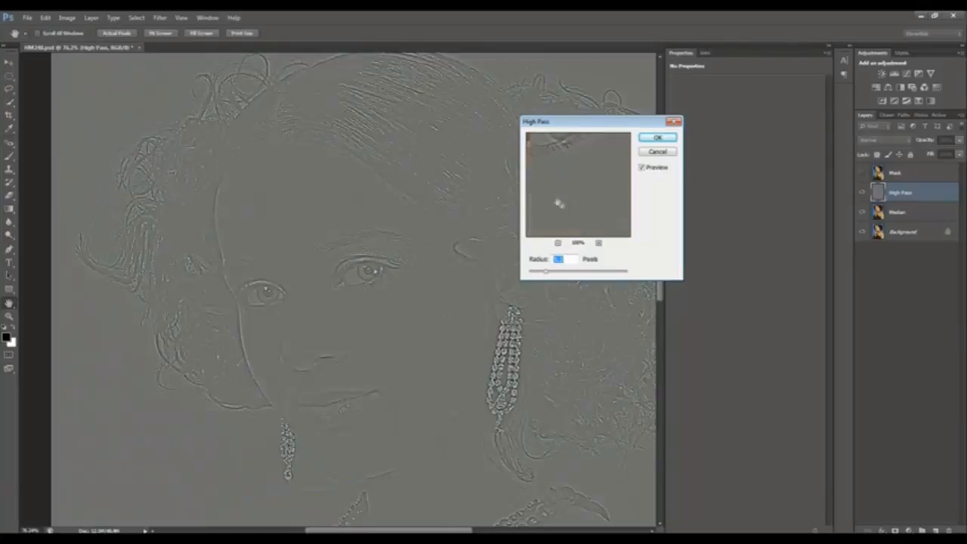
drag(549, 275, 553, 274)
click(657, 138)
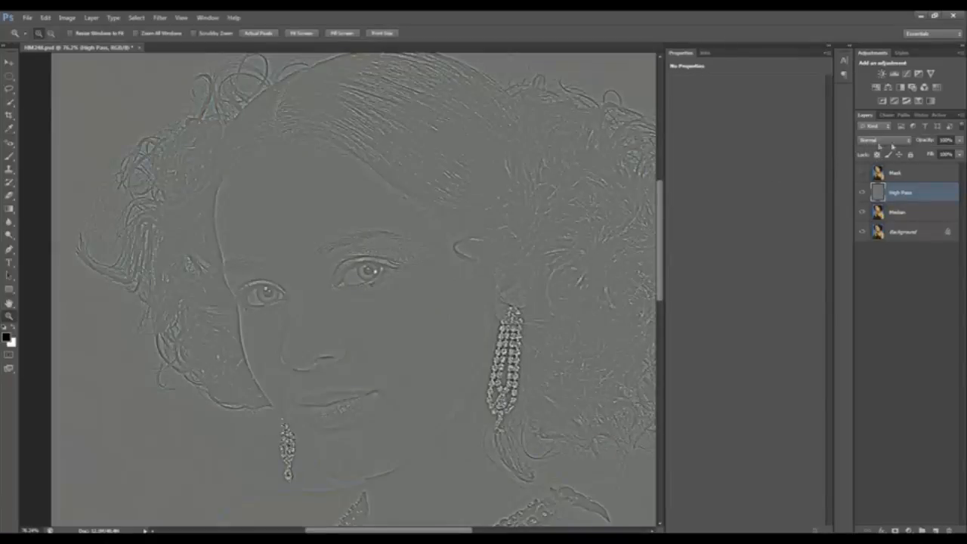
click(872, 142)
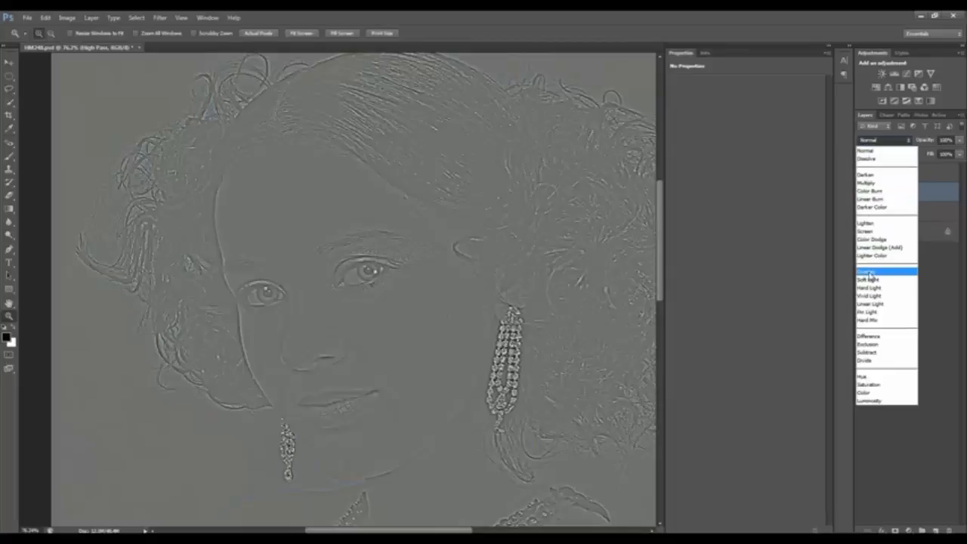
click(869, 272)
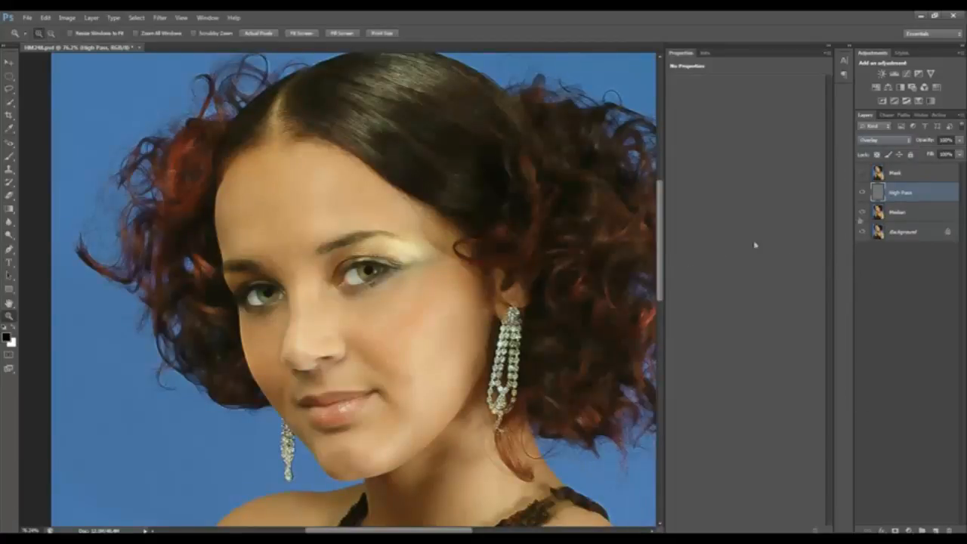
Make the topmost Mask layer visible and add a white layer mask to it
click(918, 174)
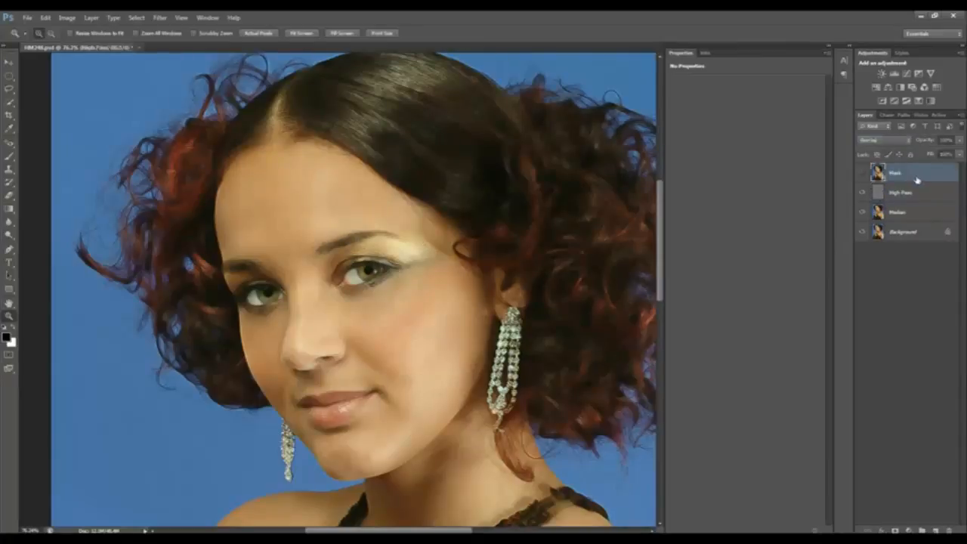
click(863, 174)
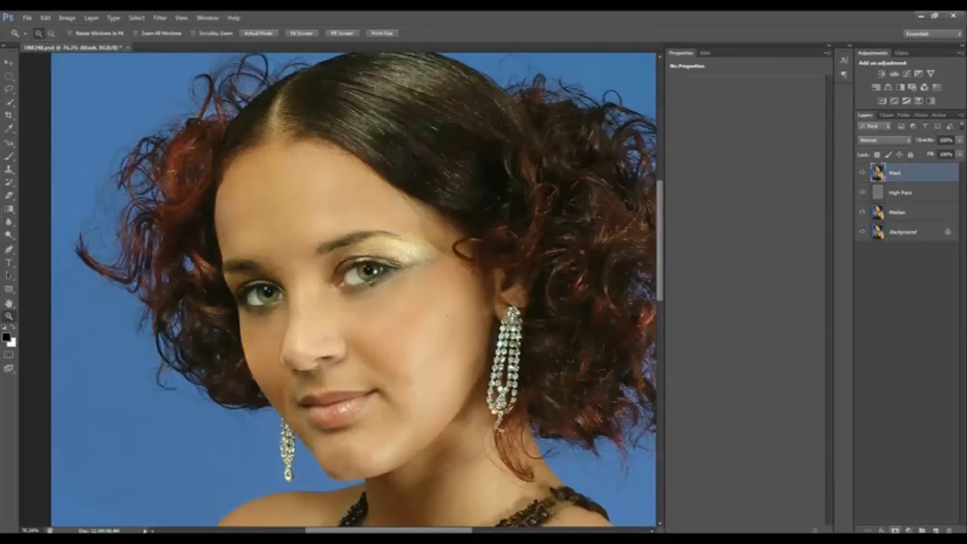
click(896, 531)
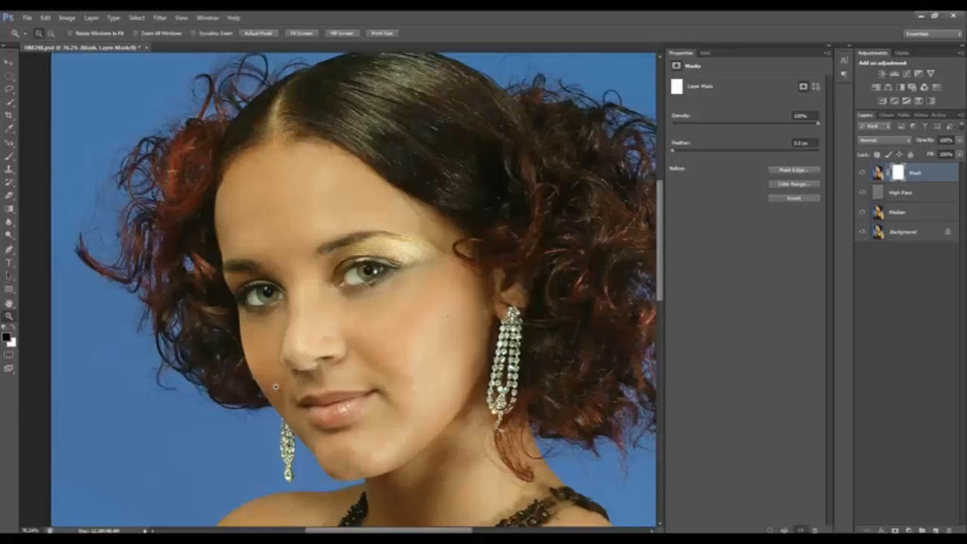
Brush black on the layer mask over the cheek below the eye, and hide the Background, Median and High Pass layers
key(b)
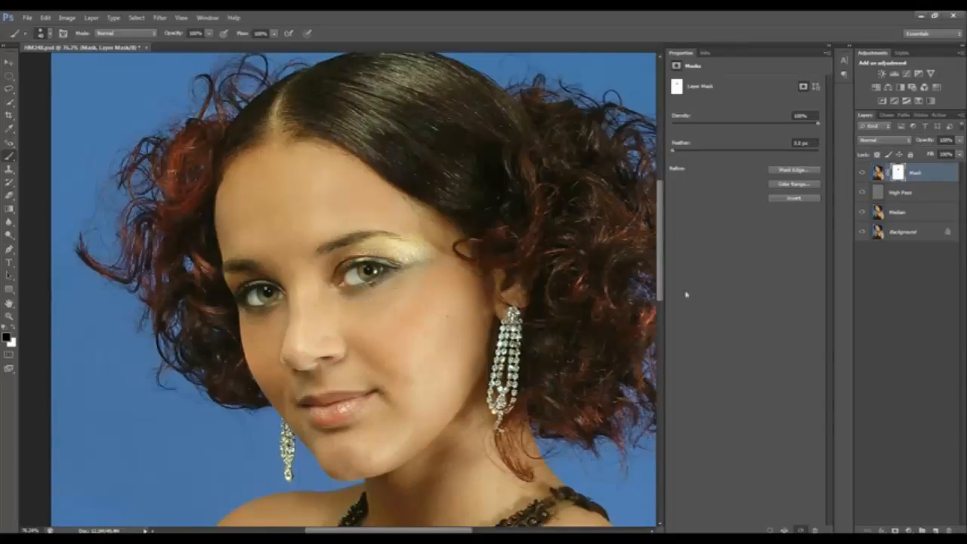
click(858, 213)
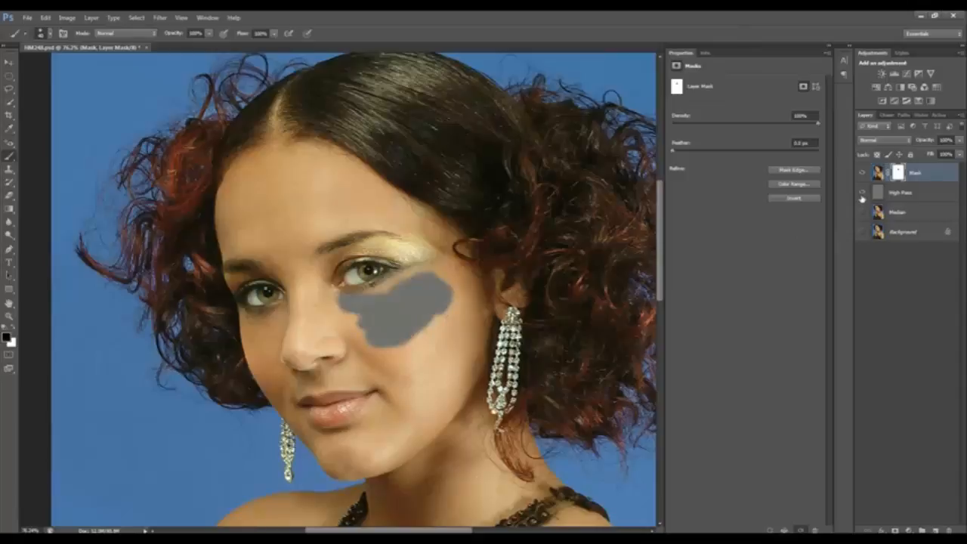
click(862, 194)
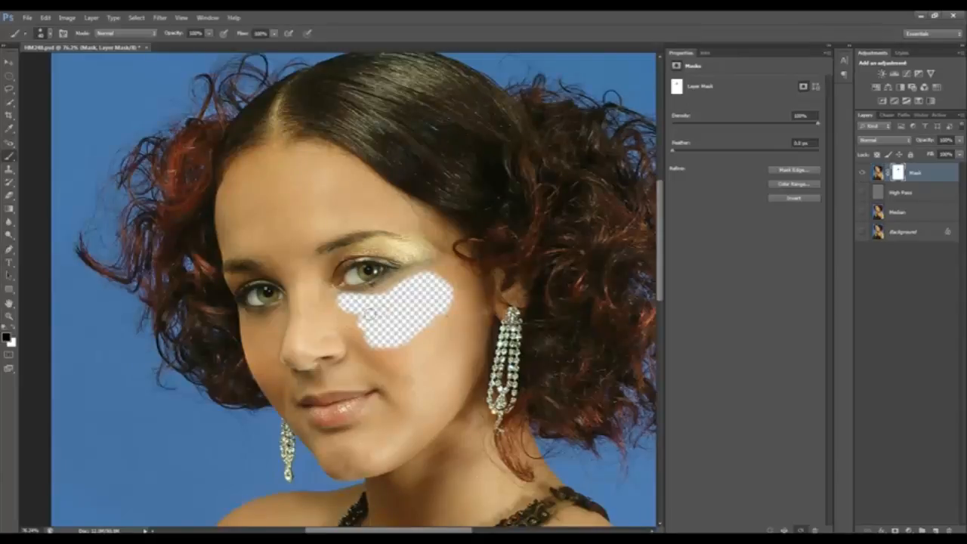
Paint black on the layer mask over the nose and both cheeks, keeping the eyes, nostrils and lips unpainted
mouse_move(315, 333)
mouse_down()
mouse_move(303, 354)
mouse_move(296, 301)
mouse_move(317, 277)
mouse_move(325, 274)
mouse_move(320, 296)
mouse_move(372, 302)
mouse_up()
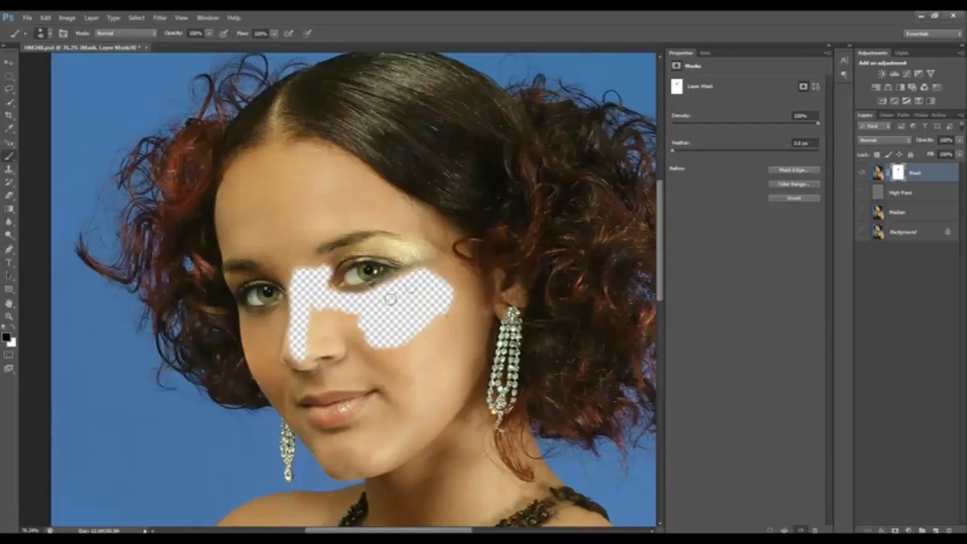
mouse_move(311, 337)
mouse_down()
mouse_move(310, 349)
mouse_move(334, 349)
mouse_move(321, 313)
mouse_move(358, 346)
mouse_move(361, 356)
mouse_move(342, 377)
mouse_move(395, 377)
mouse_up()
mouse_move(348, 435)
mouse_down()
mouse_move(393, 394)
mouse_move(357, 460)
mouse_move(401, 453)
mouse_move(443, 412)
mouse_move(474, 287)
mouse_move(437, 269)
mouse_move(463, 316)
mouse_move(378, 361)
mouse_move(405, 366)
mouse_move(409, 380)
mouse_move(477, 344)
mouse_move(469, 321)
mouse_move(448, 363)
mouse_up()
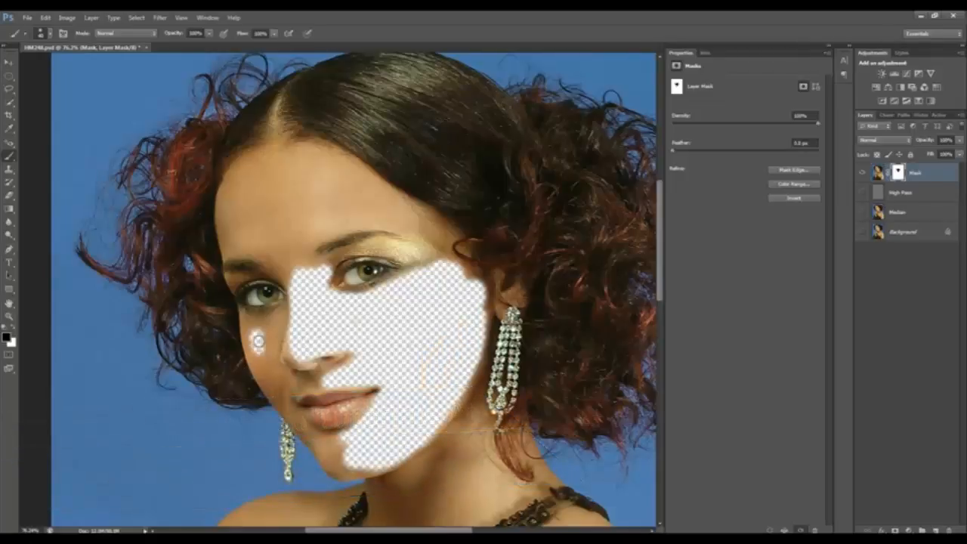
mouse_move(257, 342)
mouse_down()
mouse_move(254, 332)
mouse_move(277, 321)
mouse_move(264, 374)
mouse_move(257, 355)
mouse_move(271, 389)
mouse_move(283, 374)
mouse_move(314, 382)
mouse_move(351, 365)
mouse_move(319, 373)
mouse_move(302, 364)
mouse_move(288, 352)
mouse_move(296, 317)
mouse_move(271, 344)
mouse_move(277, 367)
mouse_move(282, 325)
mouse_move(247, 323)
mouse_up()
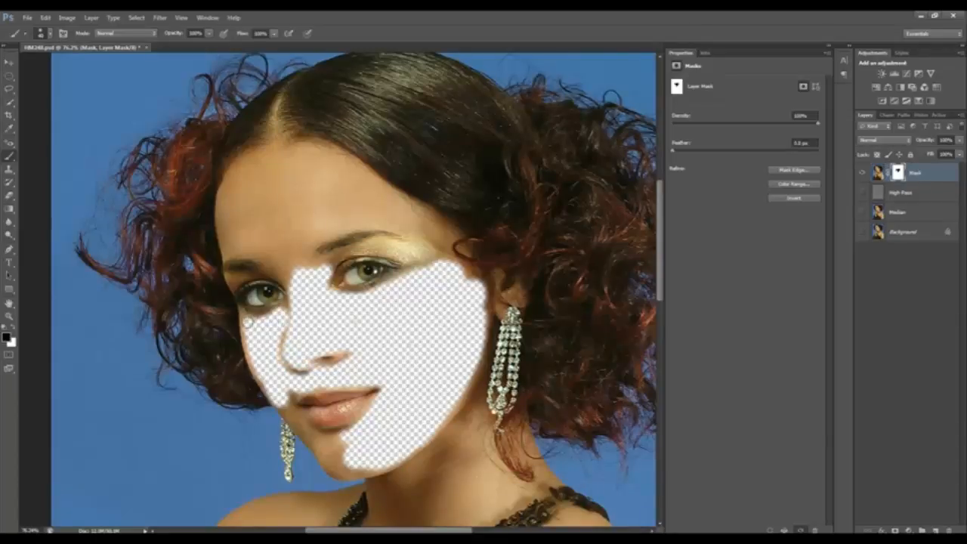
Mask out the forehead skin around the eyebrows with black, restoring overpainted hair at the hairline with white
mouse_move(293, 294)
mouse_down()
mouse_move(285, 254)
mouse_move(294, 212)
mouse_move(261, 181)
mouse_move(233, 215)
mouse_move(231, 181)
mouse_move(291, 155)
mouse_move(336, 155)
mouse_move(443, 235)
mouse_move(355, 219)
mouse_move(303, 253)
mouse_move(309, 270)
mouse_move(231, 249)
mouse_move(218, 206)
mouse_move(227, 177)
mouse_move(244, 230)
mouse_move(276, 231)
mouse_move(318, 212)
mouse_move(319, 184)
mouse_move(277, 178)
mouse_up()
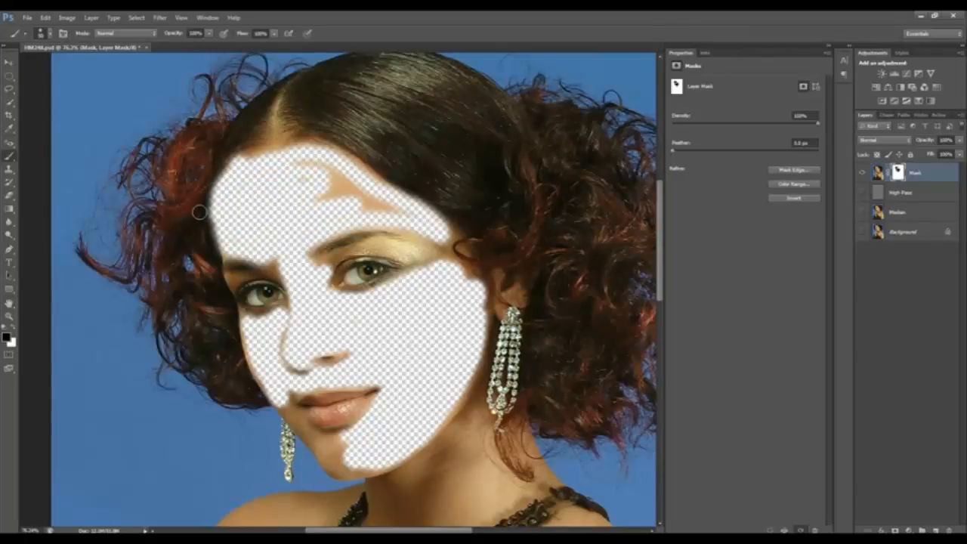
key(x)
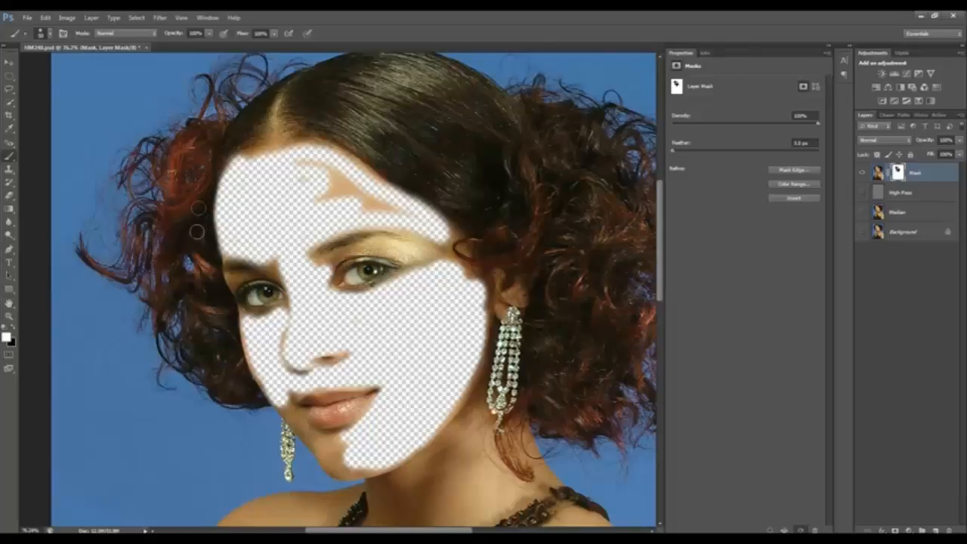
key(x)
mouse_move(310, 198)
mouse_down()
mouse_move(375, 204)
mouse_move(345, 171)
mouse_move(305, 164)
mouse_up()
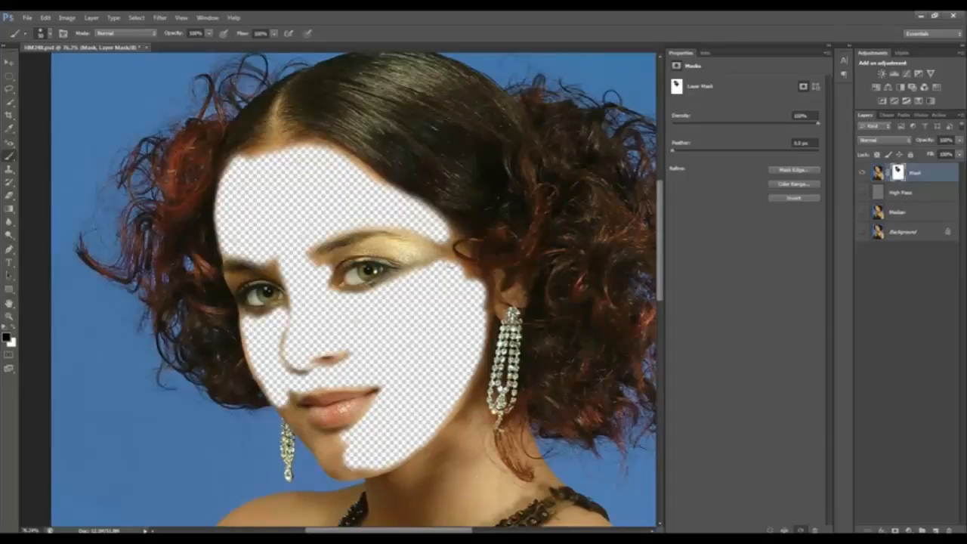
Mask out the remaining skin at the temple, around the brow, on the chin and around the lips, and along the nose edge
mouse_move(444, 238)
mouse_down()
mouse_move(458, 262)
mouse_move(447, 232)
mouse_move(461, 250)
mouse_up()
drag(322, 267, 328, 258)
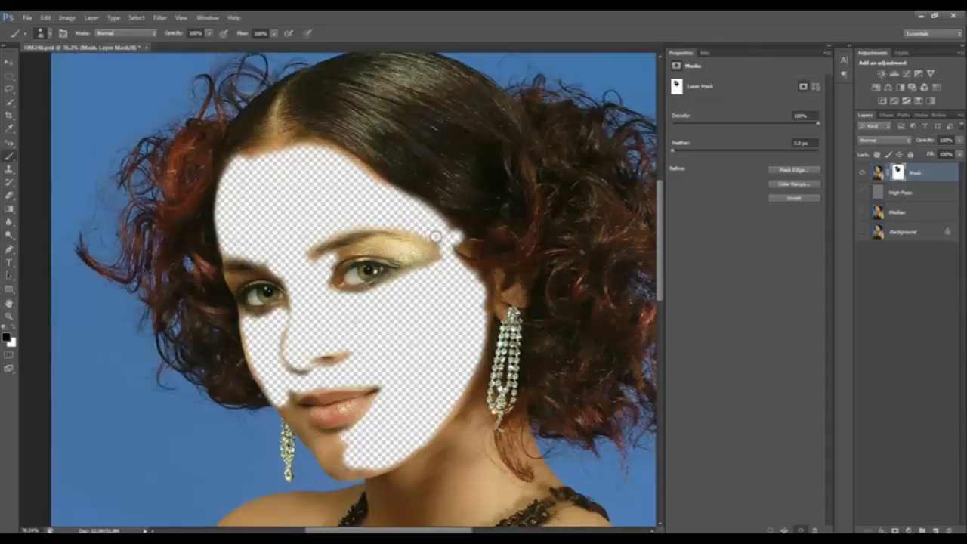
drag(437, 236, 445, 257)
mouse_move(337, 438)
mouse_down()
mouse_move(338, 458)
mouse_move(367, 467)
mouse_move(310, 437)
mouse_move(288, 401)
mouse_move(318, 433)
mouse_move(366, 425)
mouse_move(333, 461)
mouse_move(321, 384)
mouse_move(296, 390)
mouse_move(305, 387)
mouse_up()
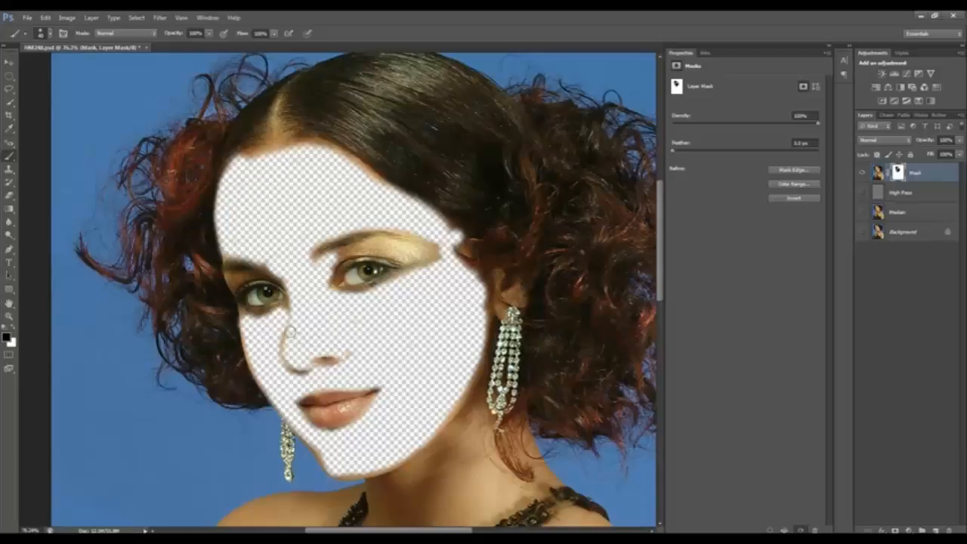
mouse_move(294, 332)
mouse_down()
mouse_move(281, 337)
mouse_move(284, 361)
mouse_move(302, 371)
mouse_up()
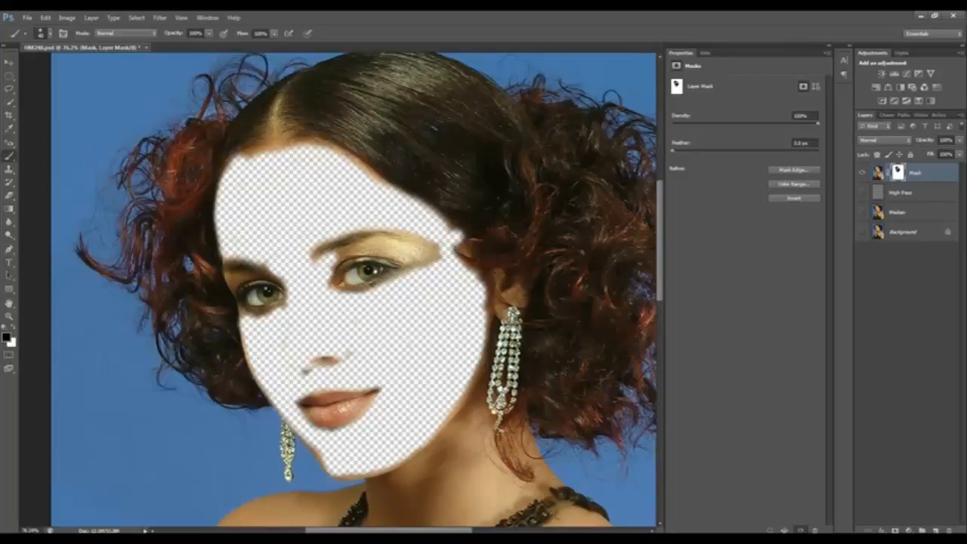
Make the Background, Median and High Pass layers visible again and inspect the smoothed facial skin closely
click(862, 233)
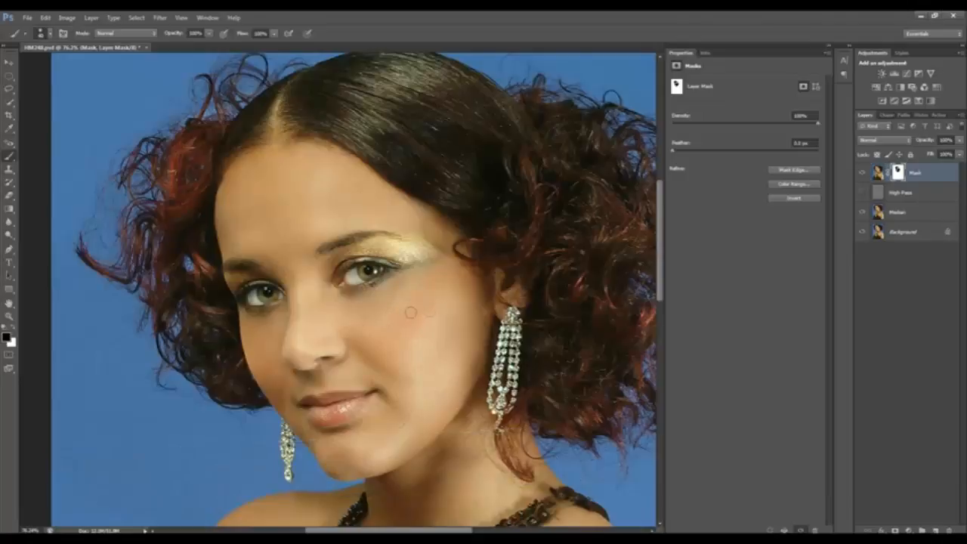
click(862, 194)
key(z)
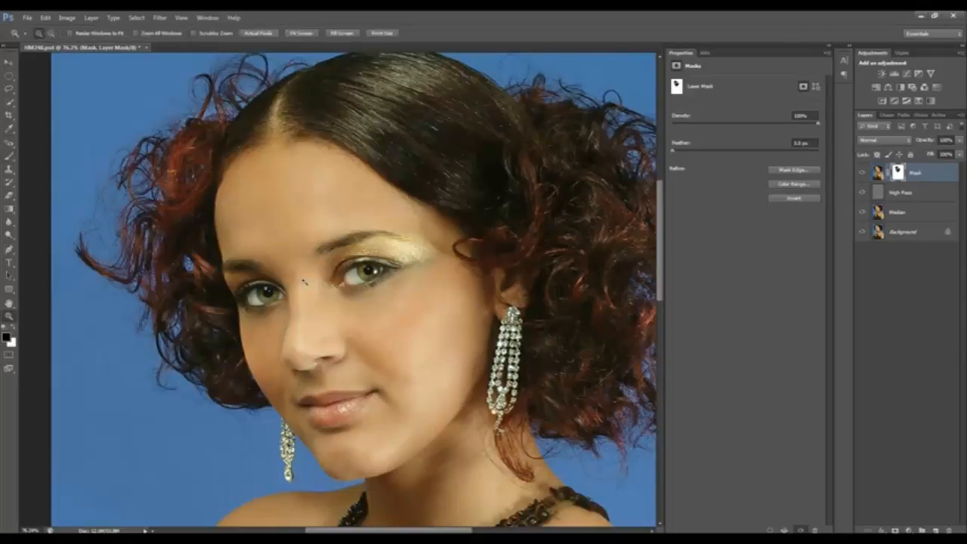
drag(194, 173, 511, 382)
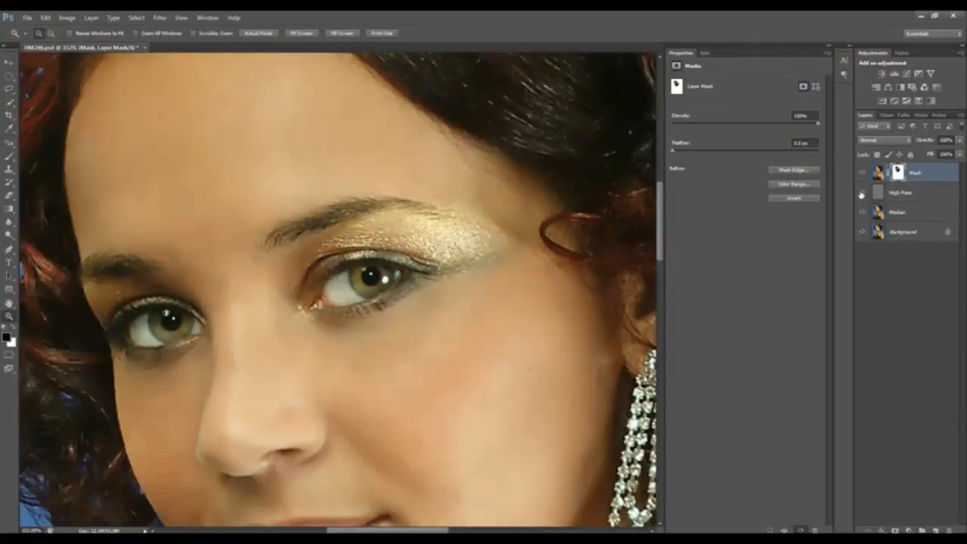
Reduce the Median layer's opacity to 87% to soften the smoothing effect
click(921, 213)
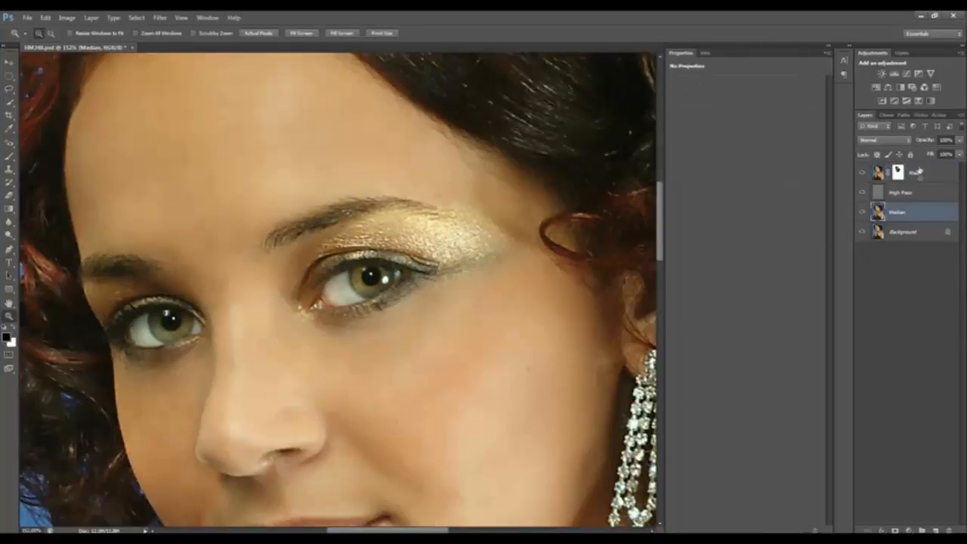
click(925, 142)
text(87)
key(Return)
Compare the retouched face with the original by showing only the Background layer and restoring all layers, and review the whole portrait
key(ctrl+0)
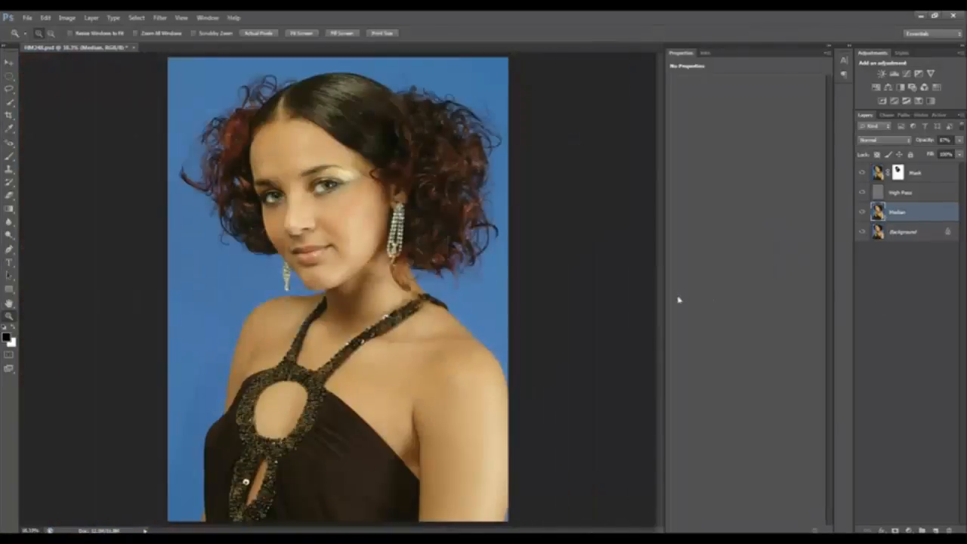
drag(184, 89, 455, 306)
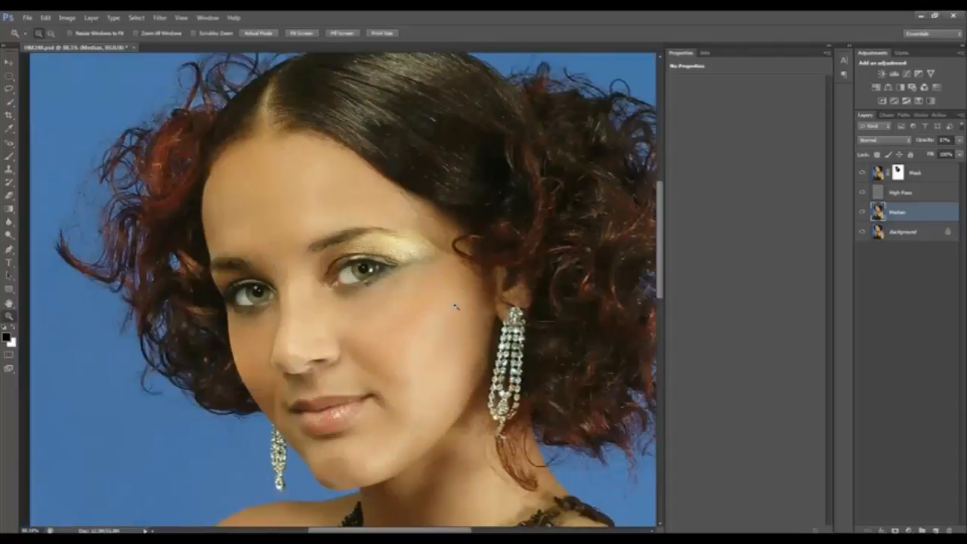
click(425, 304)
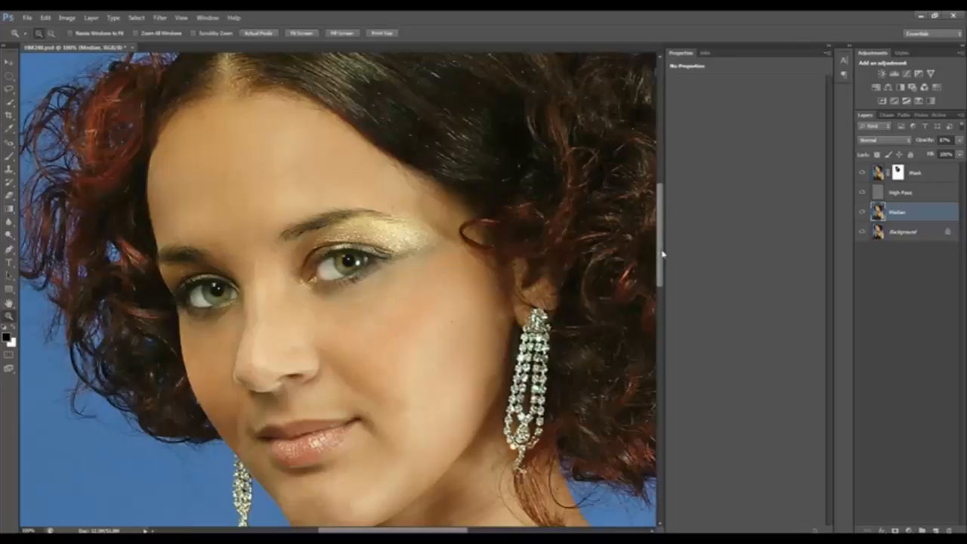
scroll(662, 254, down, 1)
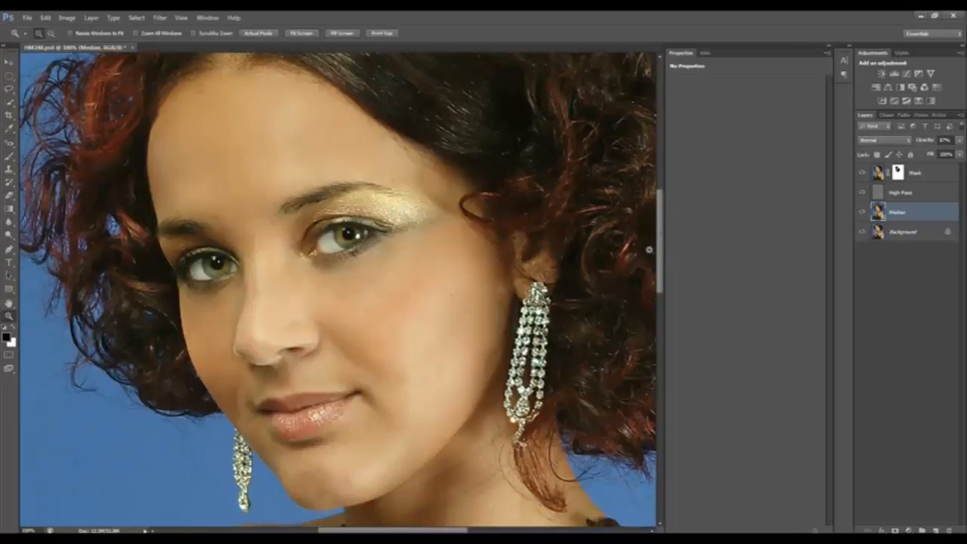
key(alt)
alt+click(863, 235)
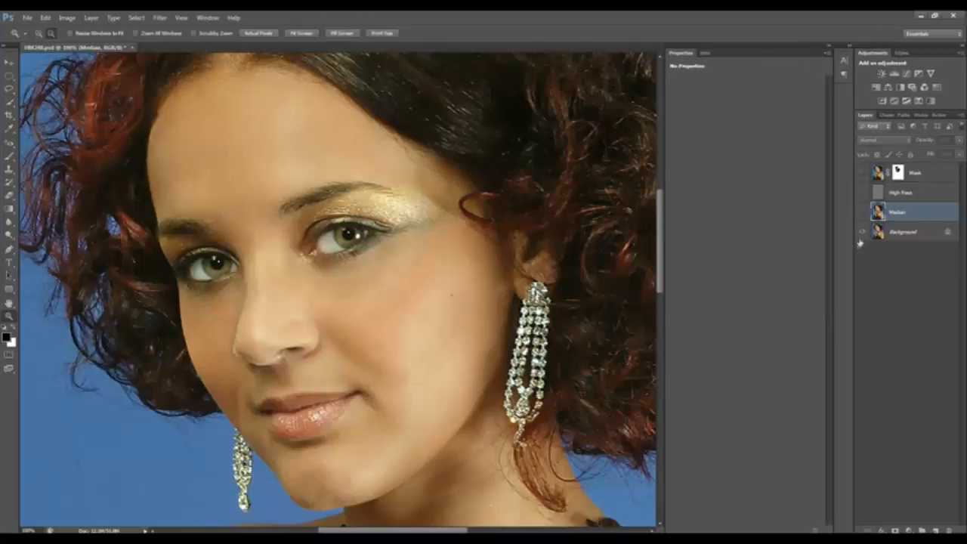
alt+click(864, 234)
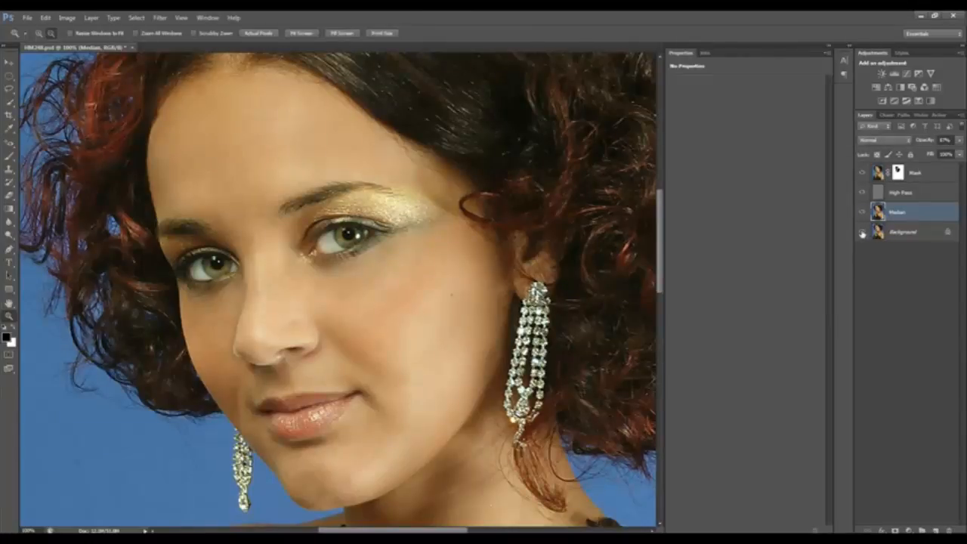
alt+click(863, 234)
alt+click(863, 234)
key(ctrl+0)
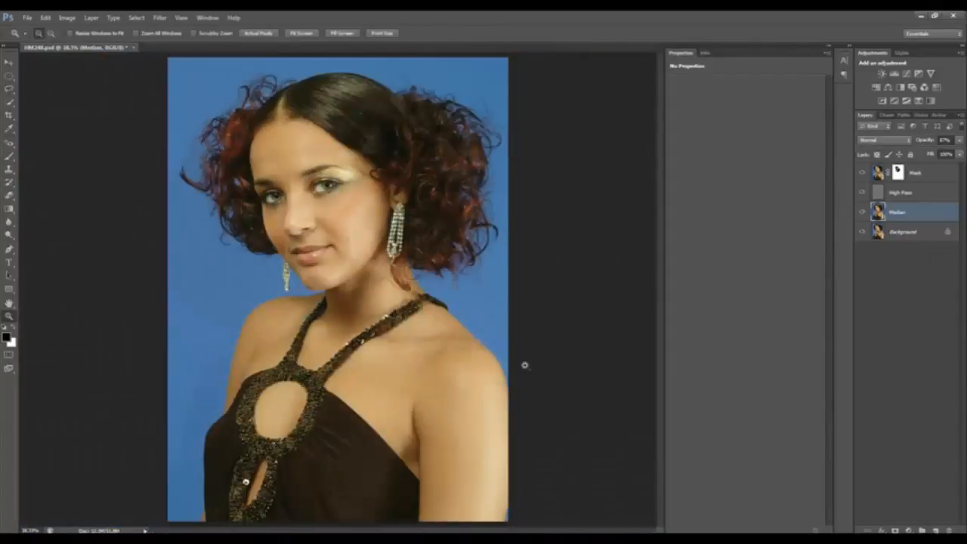